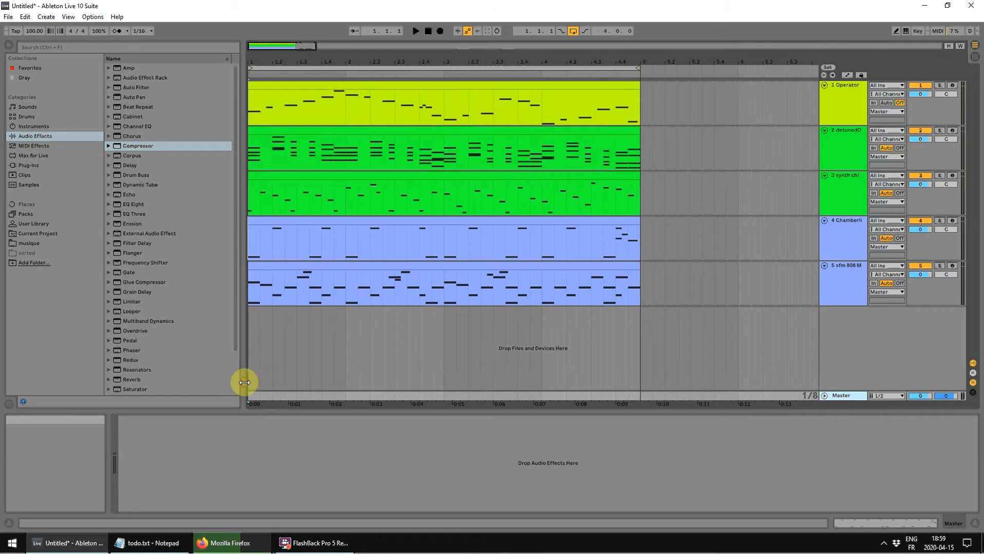
# - Solo the Operator track and listen to it from a point in its clip shortly before bar 3
pyautogui.moveTo(255, 61); pyautogui.dragTo(255, 75)
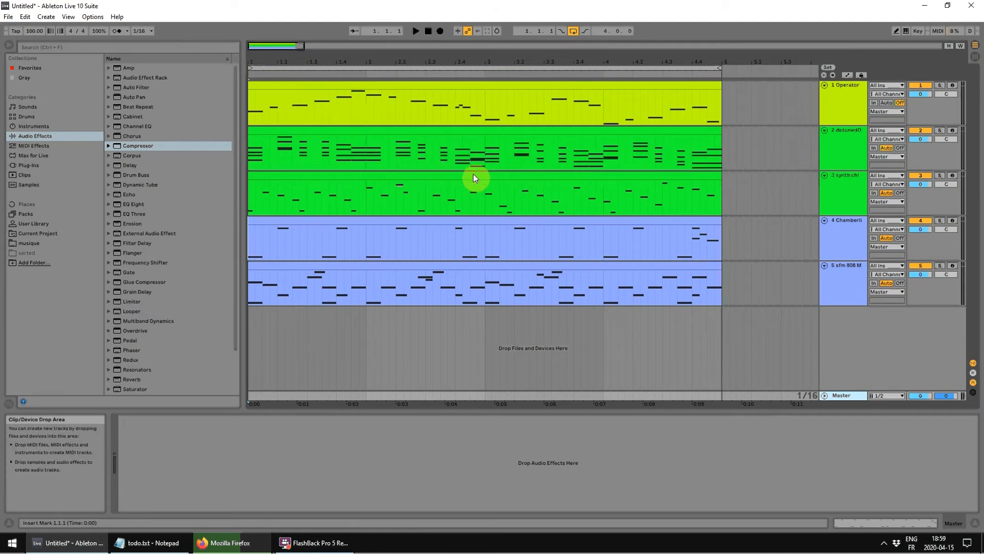
pyautogui.click(839, 395)
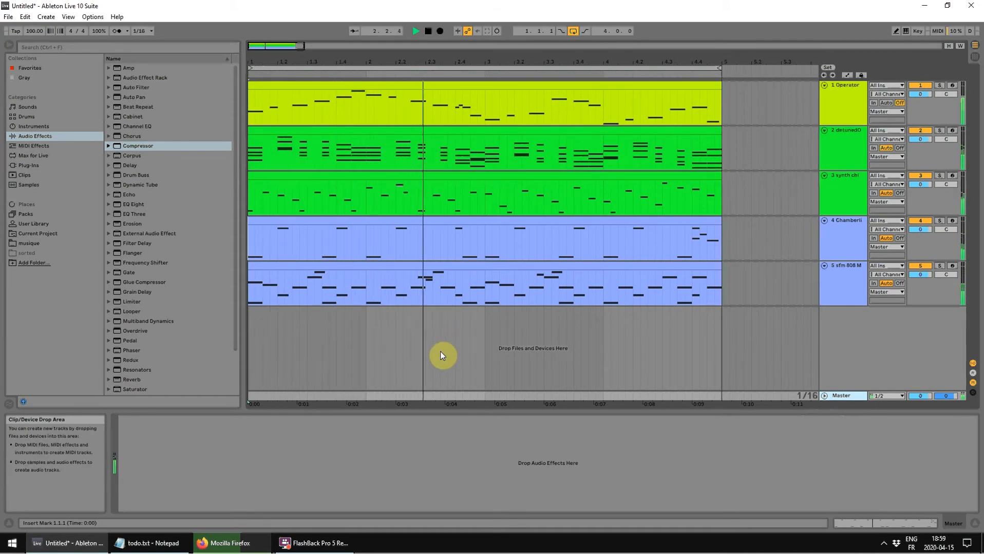
pyautogui.click(939, 85)
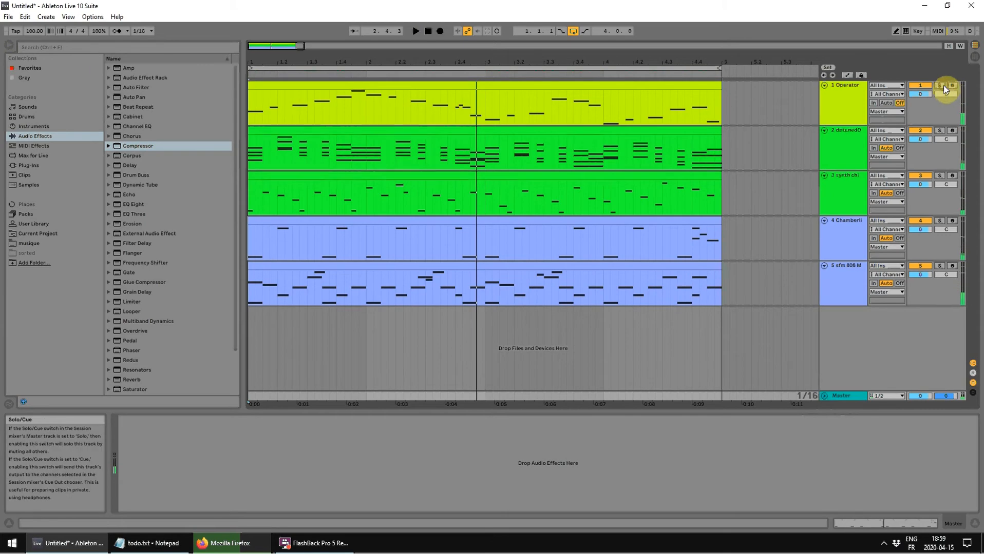
pyautogui.click(461, 117)
pyautogui.press('space')
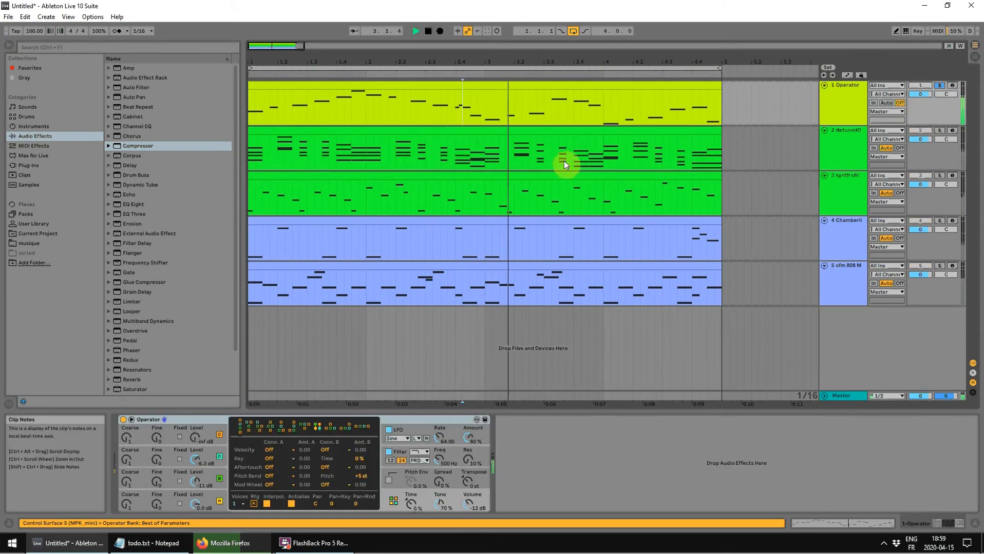
pyautogui.press('space')
# - Solo the detuned organ and synth chime tracks together and play them
pyautogui.click(845, 152)
pyautogui.keyDown('shift'); pyautogui.click(846, 185); pyautogui.keyUp('shift')
pyautogui.click(938, 132)
pyautogui.press('space')
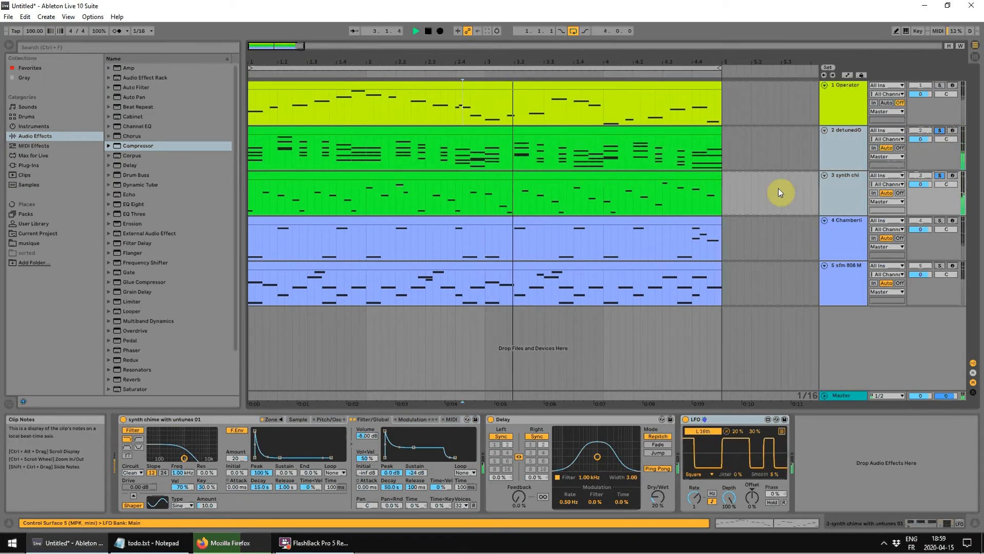
# - Listen to tracks 4 and 5 soloed together, and clear the solo so all tracks are active
pyautogui.click(578, 254)
pyautogui.click(835, 242)
pyautogui.click(850, 291)
pyautogui.click(939, 222)
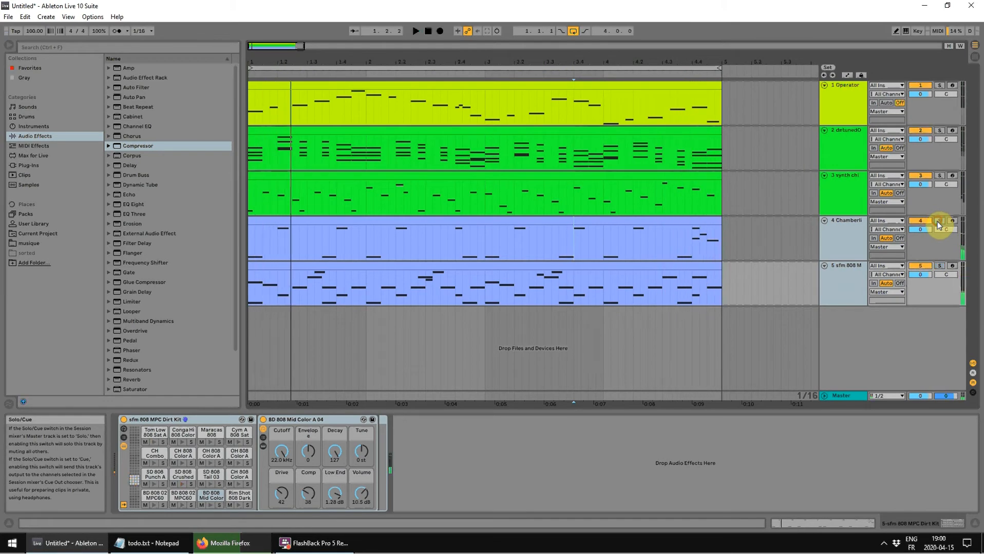
# - Add a Compressor to the Master track, set its threshold to -30 dB and play the loop
pyautogui.click(841, 394)
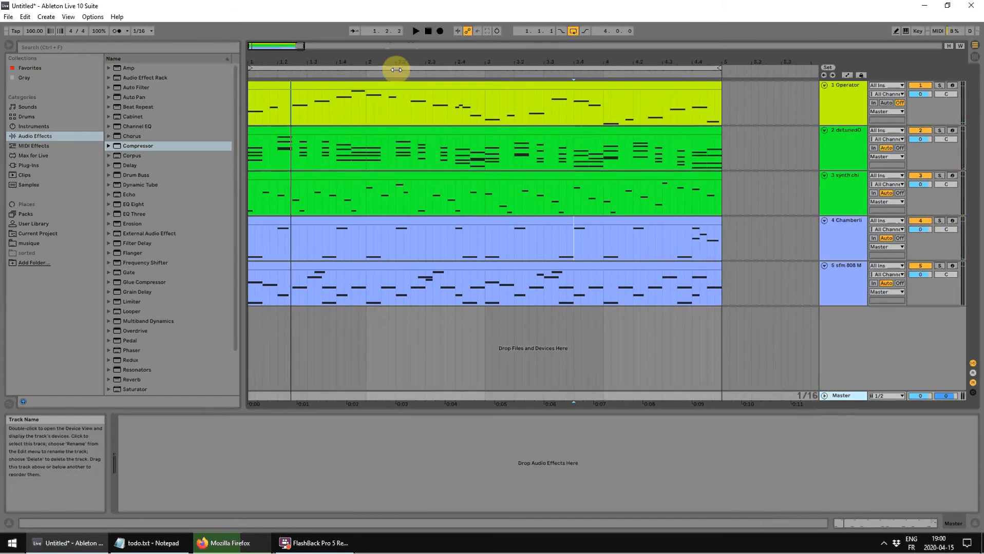
pyautogui.click(396, 69)
pyautogui.moveTo(139, 146); pyautogui.dragTo(332, 408)
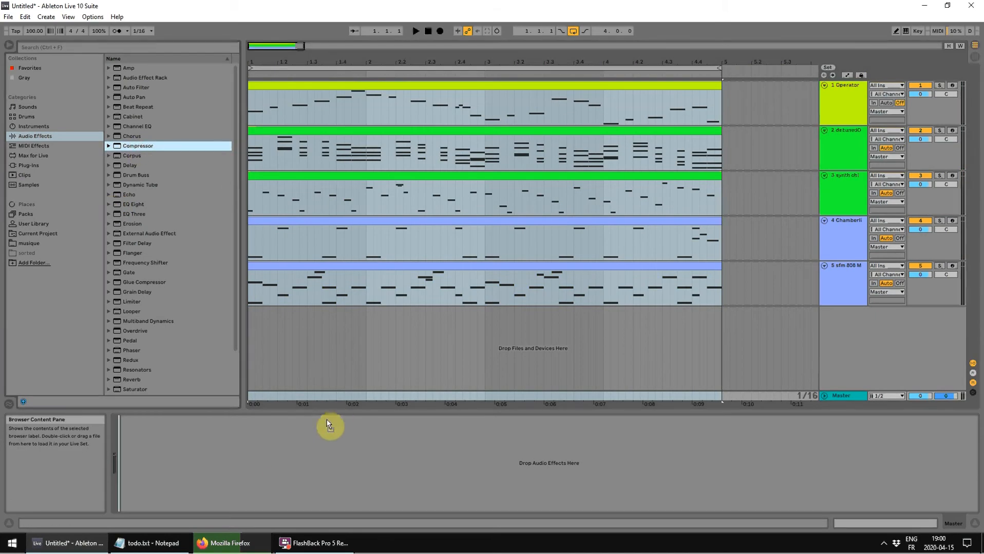
pyautogui.moveTo(274, 474); pyautogui.dragTo(272, 443)
pyautogui.press('space')
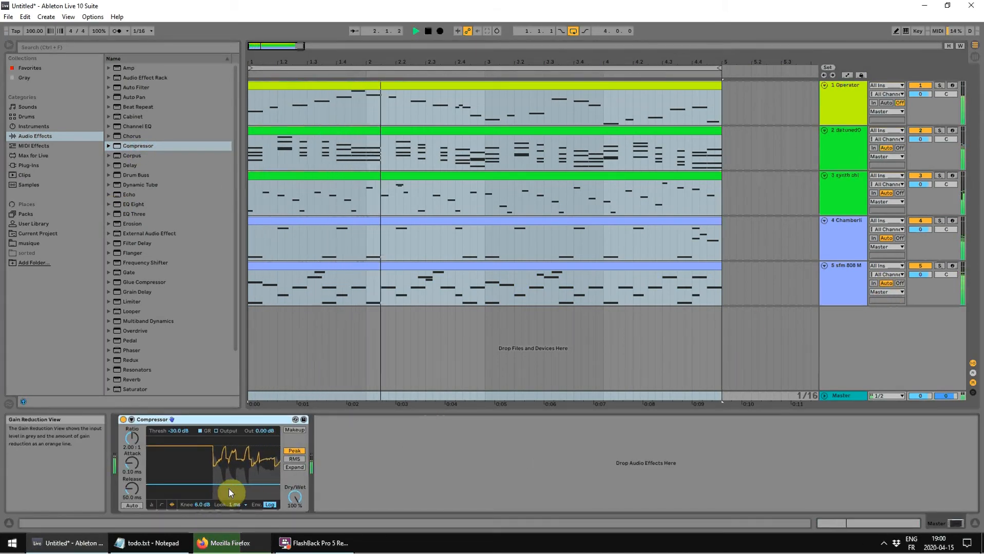
# - Set the Master compressor's threshold to -24.8 dB and its output gain to 8 dB
pyautogui.moveTo(228, 486)
pyautogui.mouseDown()
pyautogui.moveTo(228, 446)
pyautogui.moveTo(229, 469)
pyautogui.mouseUp()
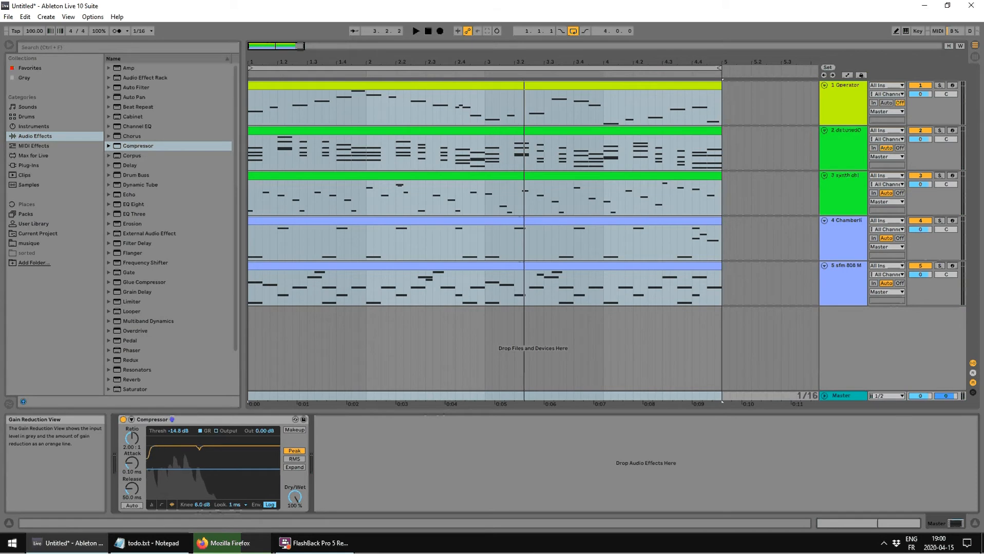
pyautogui.moveTo(229, 483); pyautogui.dragTo(228, 481)
pyautogui.press('space')
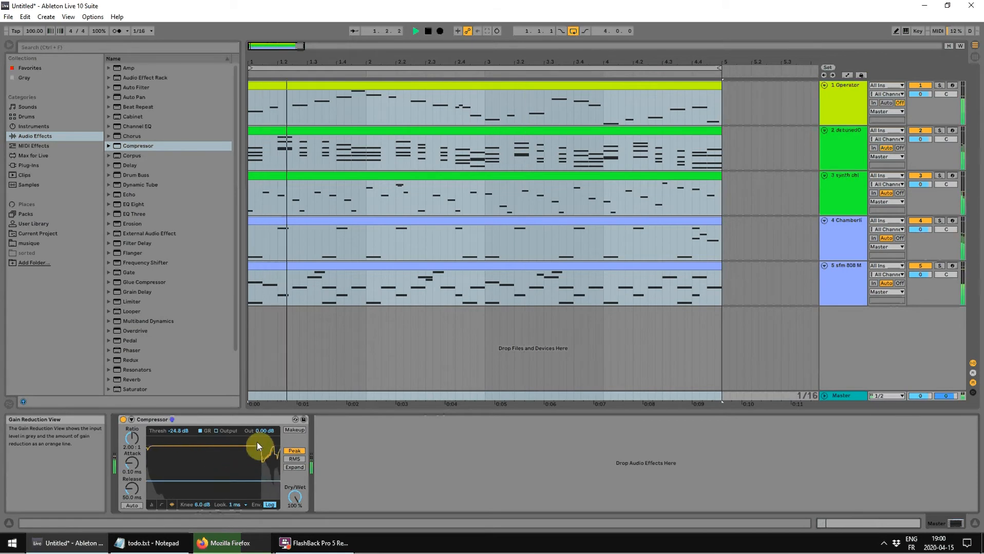
pyautogui.moveTo(264, 431); pyautogui.dragTo(264, 420)
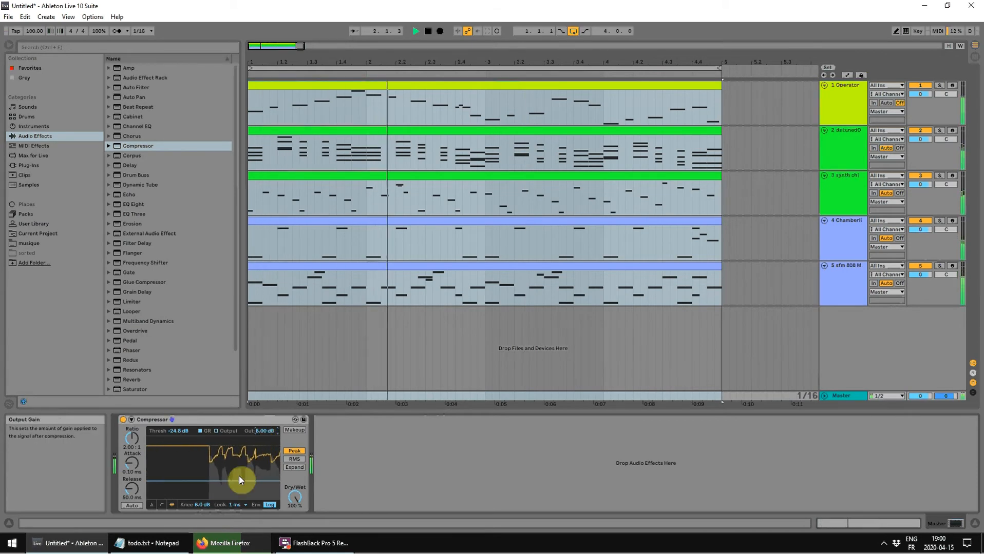
# - Set the compressor to a 10:1 ratio, 0.42 ms attack and 98.7 ms release, with RMS detection
pyautogui.moveTo(136, 444); pyautogui.dragTo(136, 421)
pyautogui.moveTo(133, 464); pyautogui.dragTo(133, 455)
pyautogui.moveTo(135, 491); pyautogui.dragTo(136, 488)
pyautogui.click(295, 459)
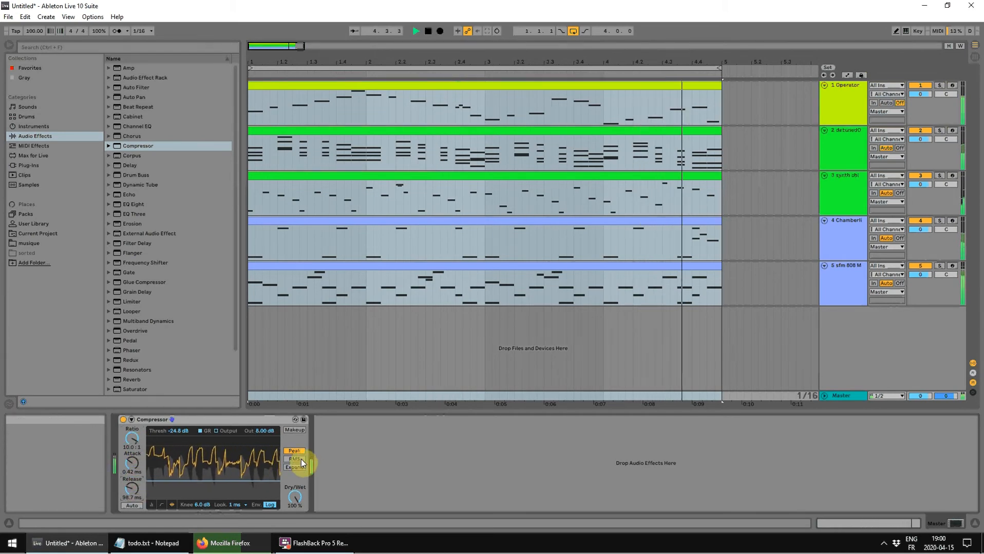
# - Change the compressor to a -26.2 dB threshold, 42:1 ratio, Peak detection and 45 ms release
pyautogui.moveTo(194, 480); pyautogui.dragTo(194, 483)
pyautogui.moveTo(132, 445); pyautogui.dragTo(132, 436)
pyautogui.click(300, 450)
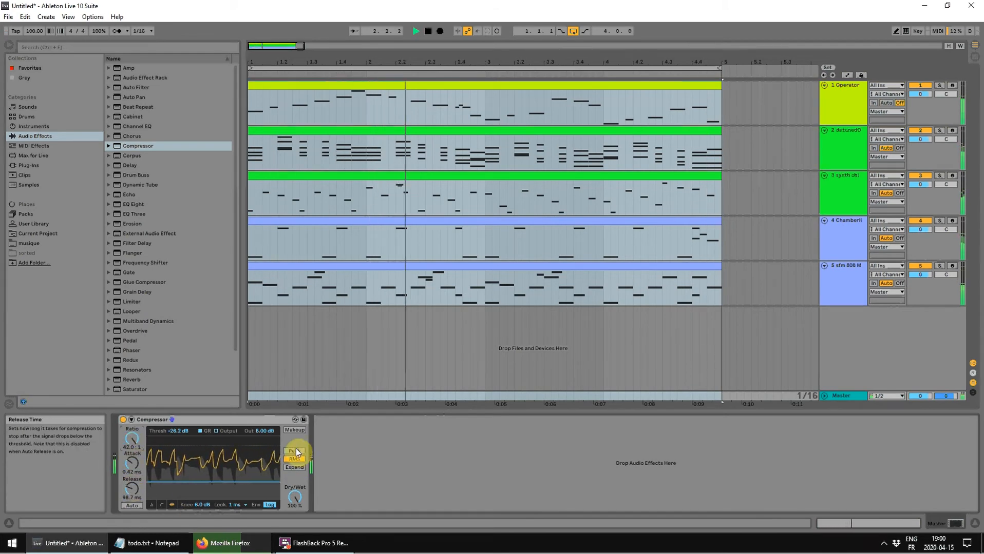
pyautogui.moveTo(136, 494)
pyautogui.mouseDown()
pyautogui.moveTo(136, 512)
pyautogui.moveTo(137, 481)
pyautogui.mouseUp()
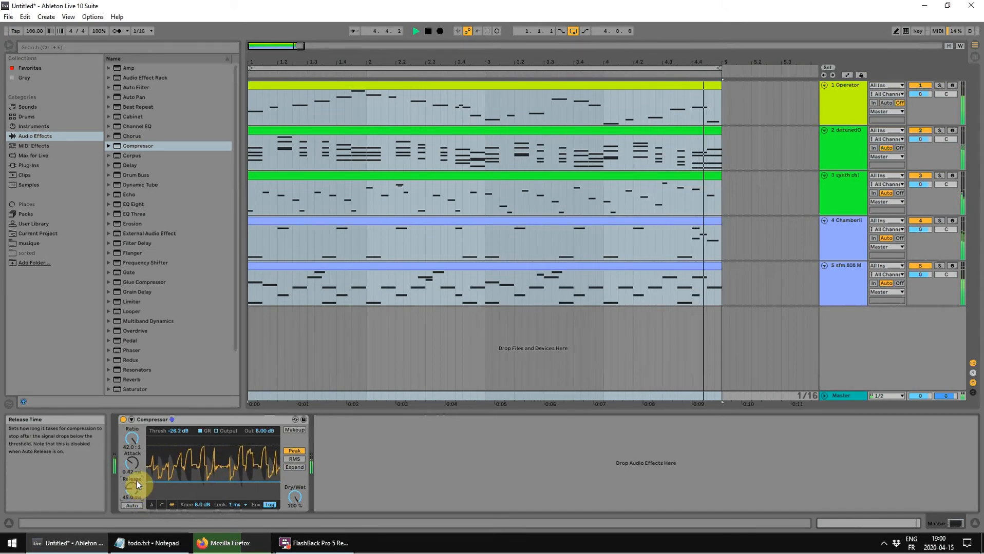
# - Set the compressor's lookahead to 10 ms and threshold to -19.7 dB, and compare the sound with the device bypassed
pyautogui.click(239, 504)
pyautogui.click(237, 496)
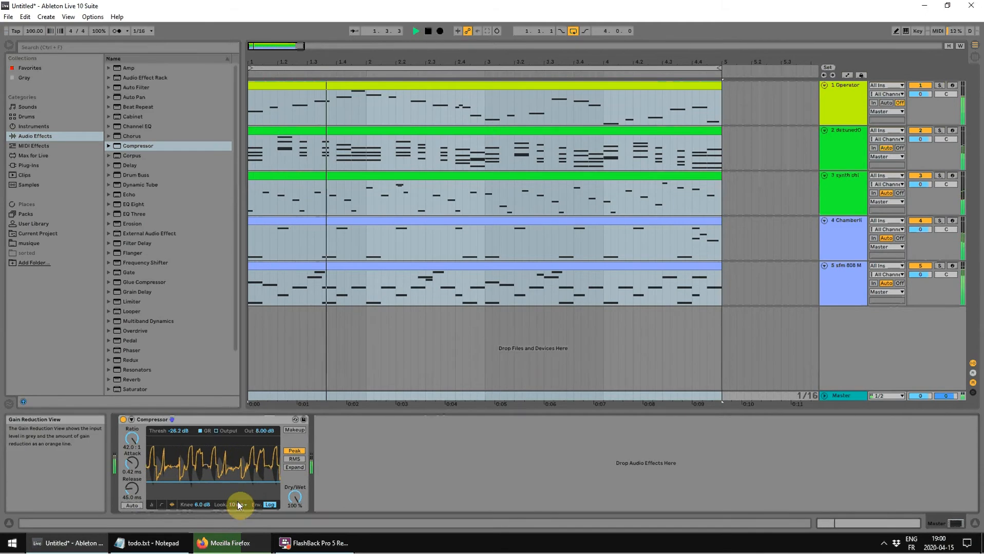
pyautogui.moveTo(219, 483); pyautogui.dragTo(219, 477)
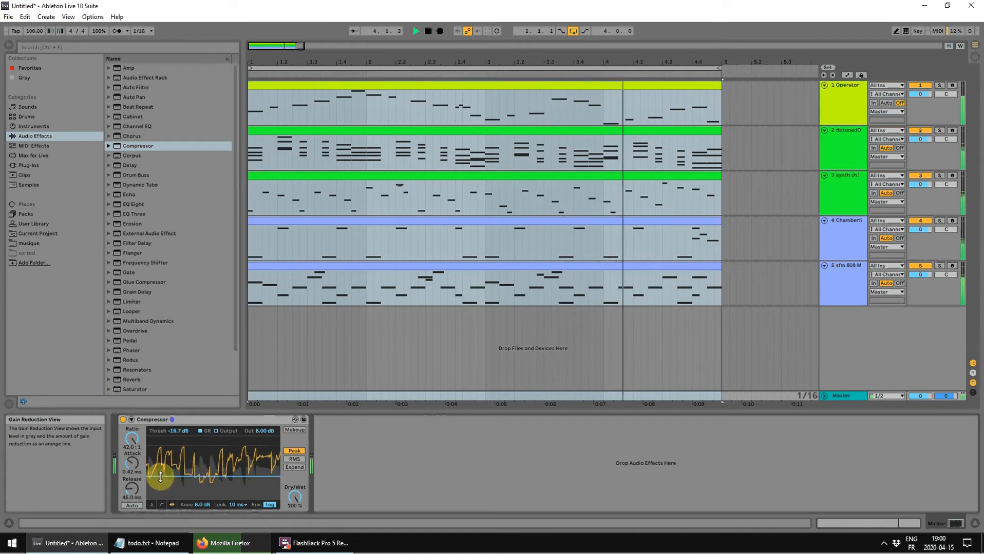
pyautogui.click(122, 420)
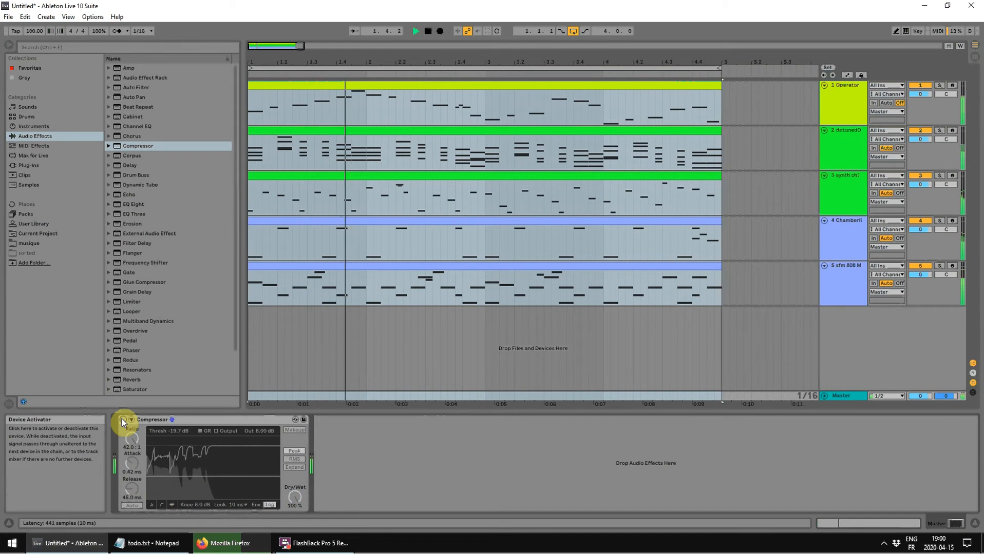
pyautogui.click(123, 420)
# - Set the compressor's ratio to inf:1, its attack to 0.73 ms and its threshold to -23.5 dB
pyautogui.moveTo(135, 444); pyautogui.dragTo(135, 430)
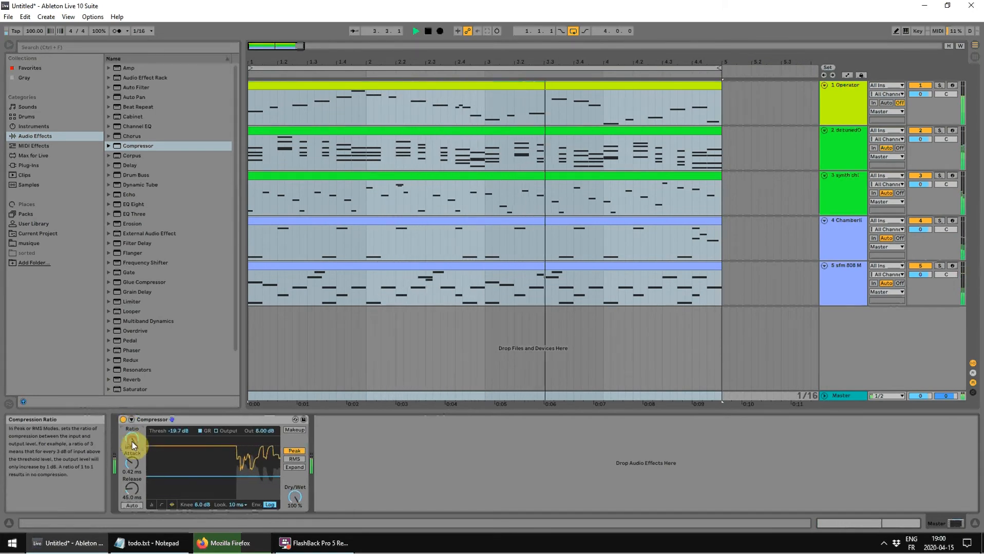
pyautogui.moveTo(127, 465); pyautogui.dragTo(127, 461)
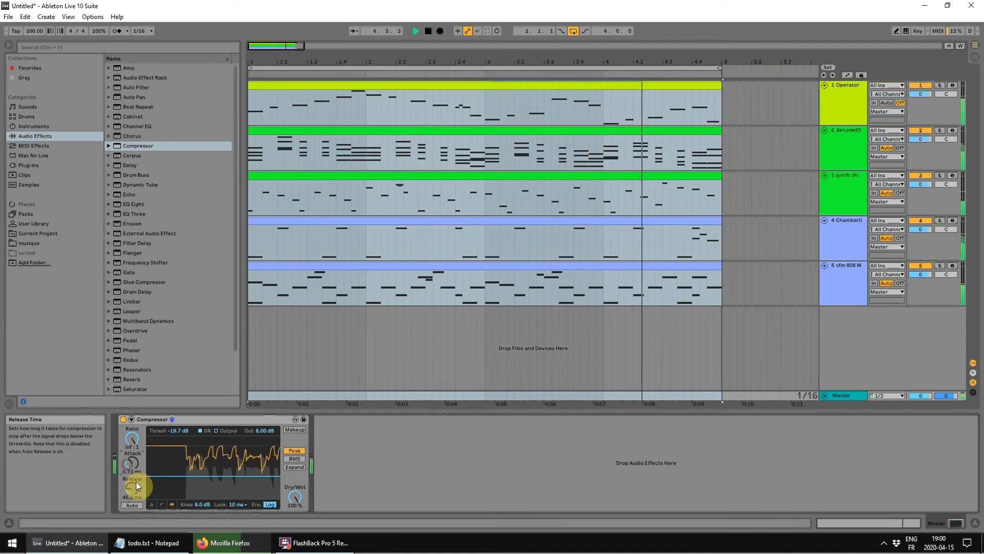
pyautogui.moveTo(212, 477); pyautogui.dragTo(212, 481)
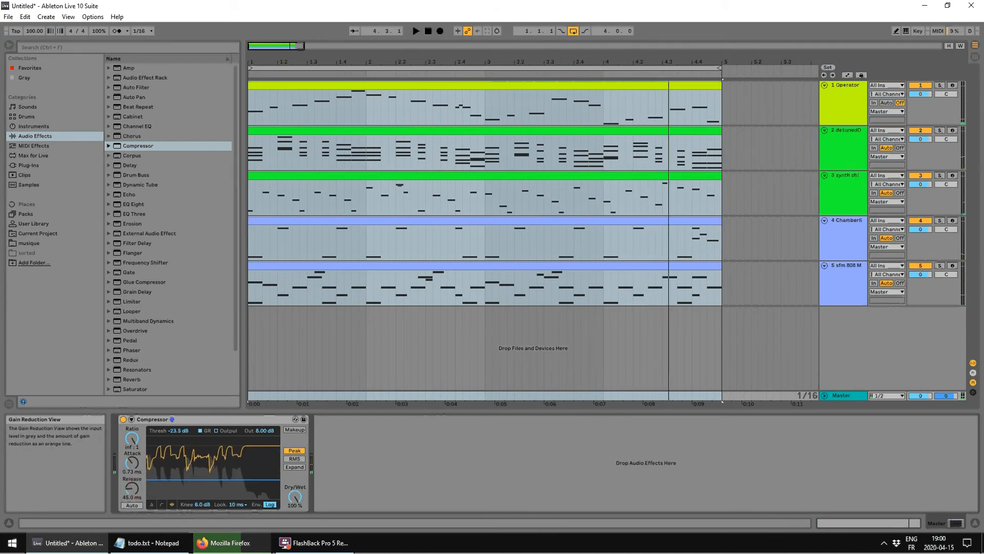
# - While the loop plays, set the compressor's release to 79.6 ms, attack to 1.68 ms and lookahead to 0 ms
pyautogui.press('space')
pyautogui.moveTo(132, 489); pyautogui.dragTo(132, 484)
pyautogui.moveTo(132, 464); pyautogui.dragTo(132, 456)
pyautogui.click(238, 504)
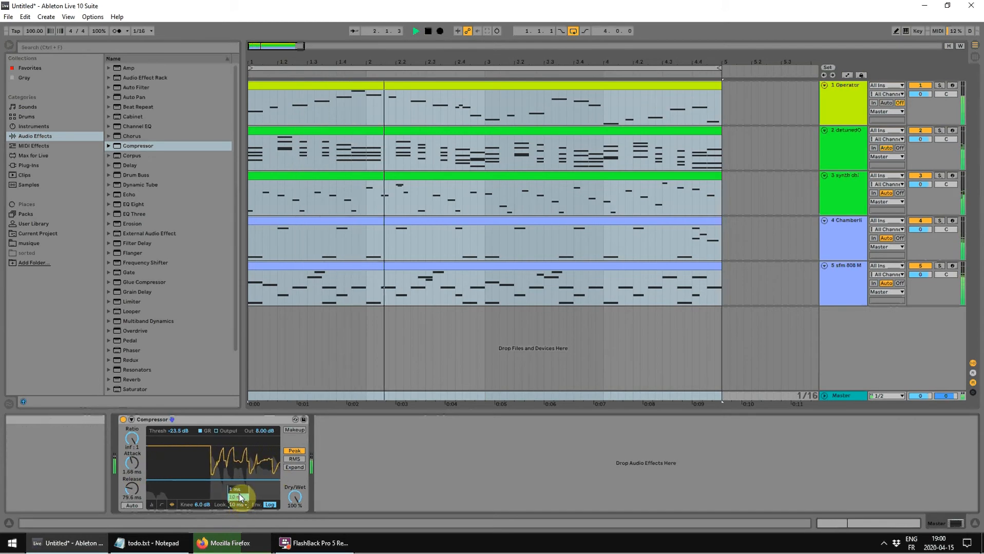
pyautogui.click(234, 481)
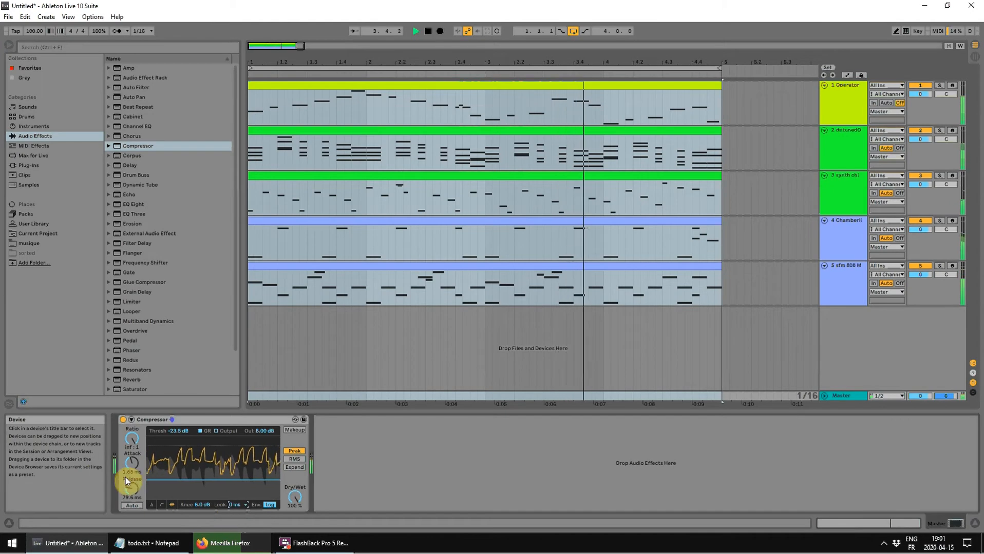
# - Set the compressor's release to 33.9 ms and knee to 0 dB, comparing the sound with the device bypassed
pyautogui.moveTo(133, 486)
pyautogui.mouseDown()
pyautogui.moveTo(133, 501)
pyautogui.moveTo(135, 490)
pyautogui.mouseUp()
pyautogui.click(123, 420)
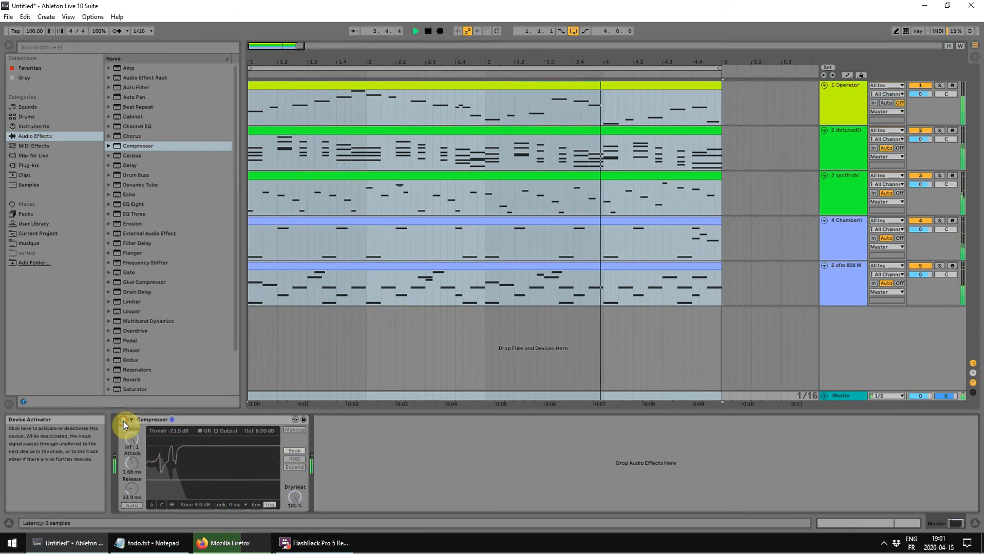
pyautogui.click(123, 421)
pyautogui.moveTo(203, 505); pyautogui.dragTo(206, 517)
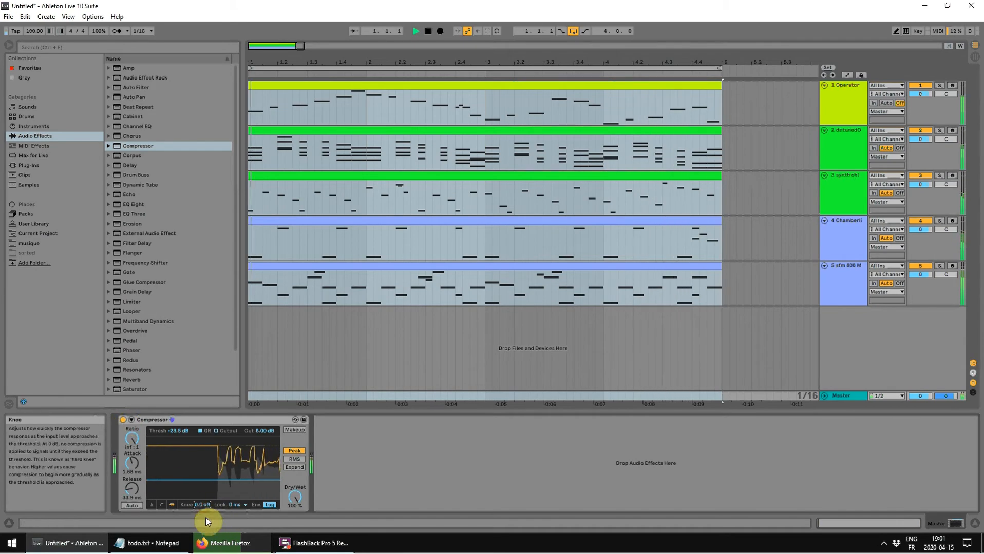
pyautogui.click(124, 420)
# - Play only the detuned organ and 808 drum kit tracks through the Master compressor, watch its gain reduction, and clear the solos
pyautogui.click(849, 267)
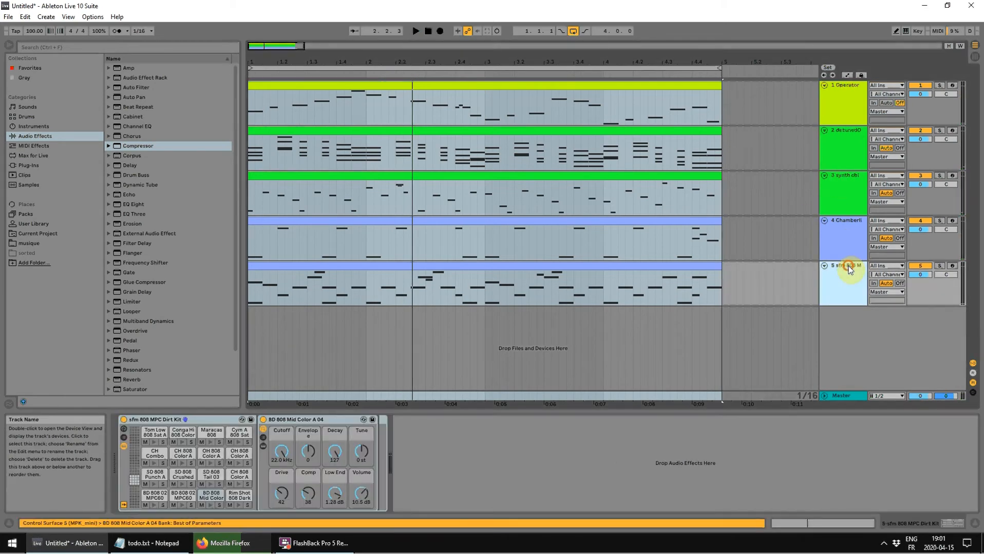
pyautogui.click(844, 186)
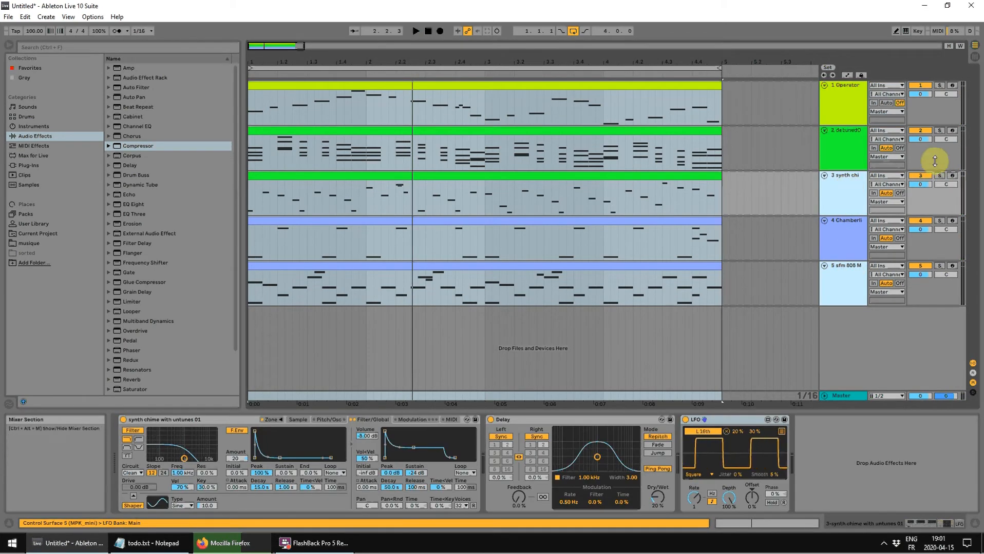
pyautogui.click(846, 141)
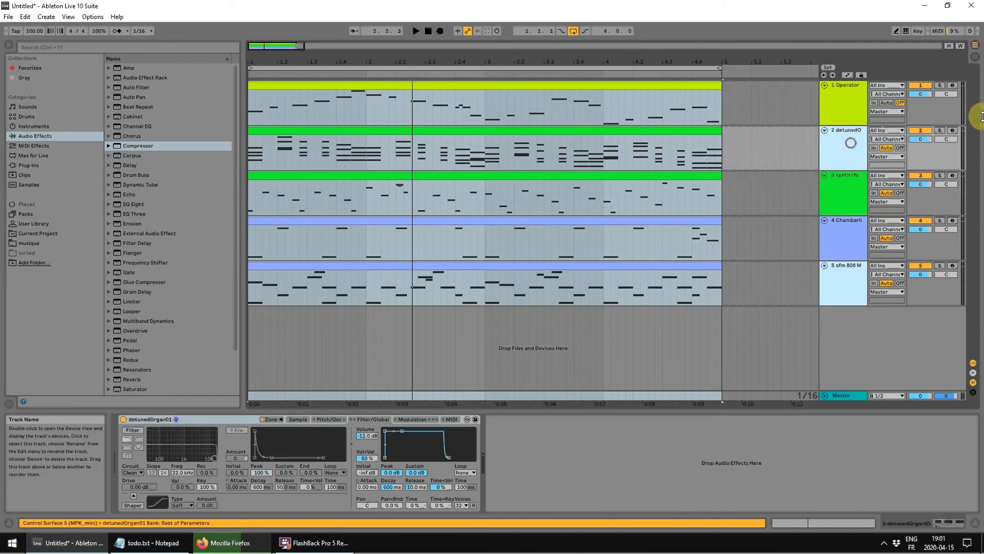
pyautogui.click(940, 131)
pyautogui.press('space')
pyautogui.click(842, 396)
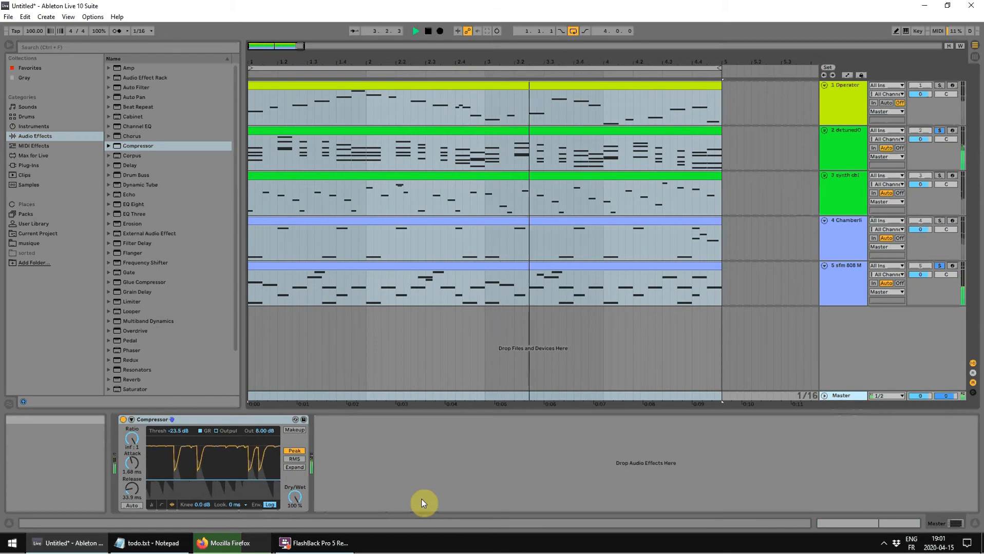
pyautogui.click(940, 266)
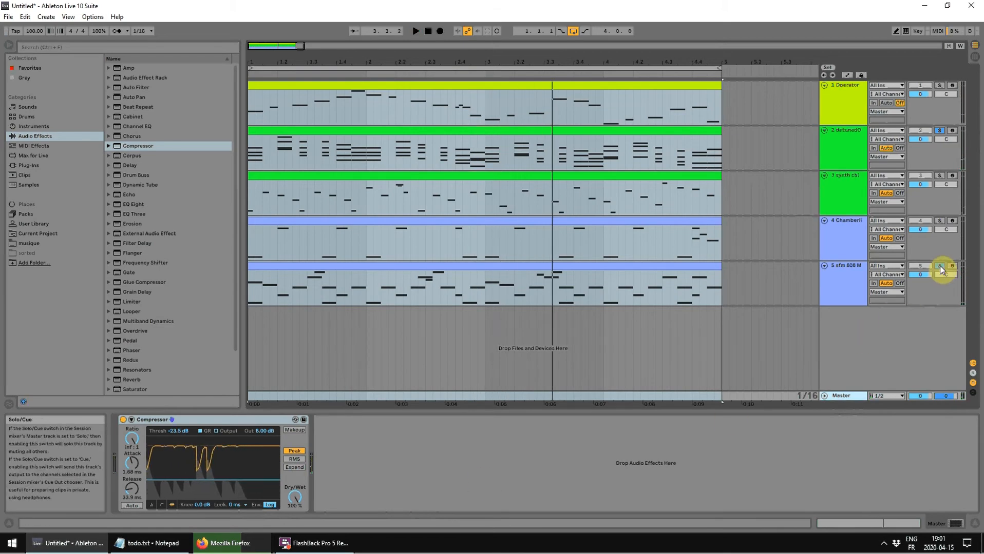
pyautogui.click(940, 266)
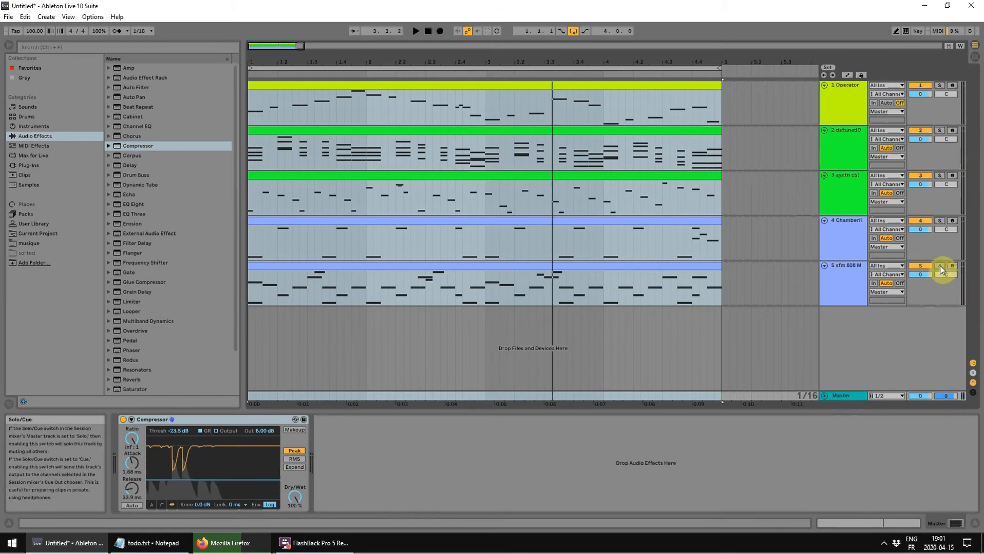
# - Review tracks 4 and 5, the organ and chime pair, and the Operator track, and return to the Master compressor
pyautogui.click(849, 249)
pyautogui.keyDown('shift'); pyautogui.click(850, 291); pyautogui.keyUp('shift')
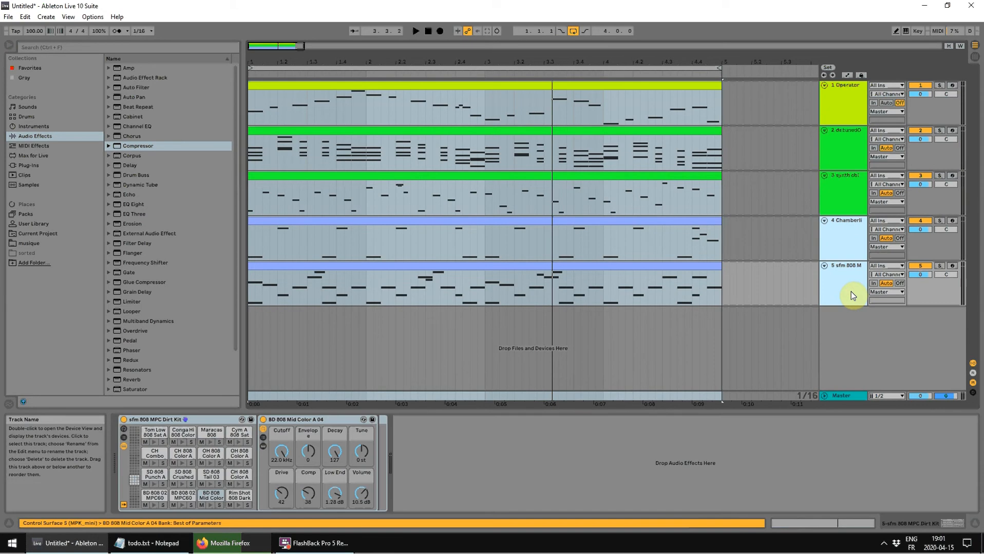
pyautogui.click(854, 151)
pyautogui.keyDown('shift'); pyautogui.click(854, 186); pyautogui.keyUp('shift')
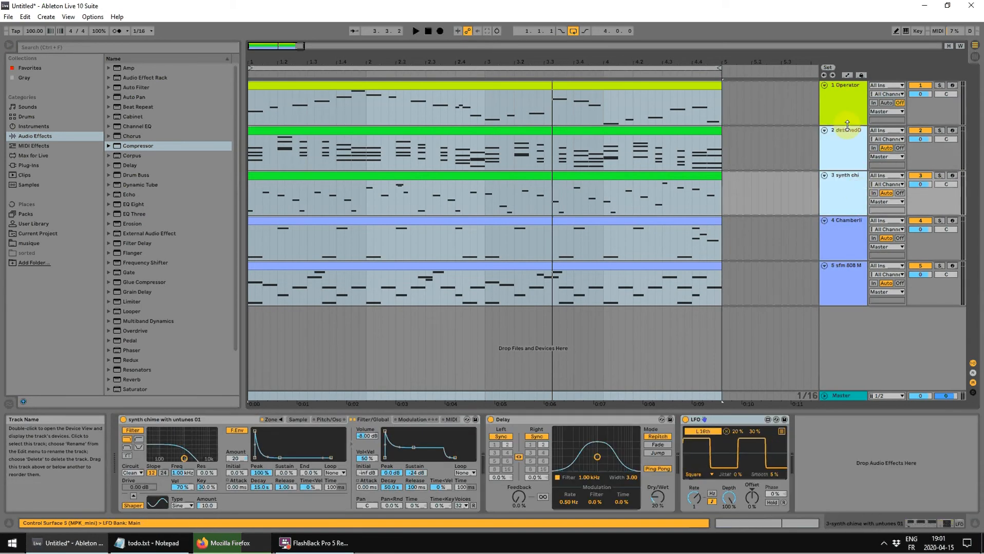
pyautogui.click(849, 116)
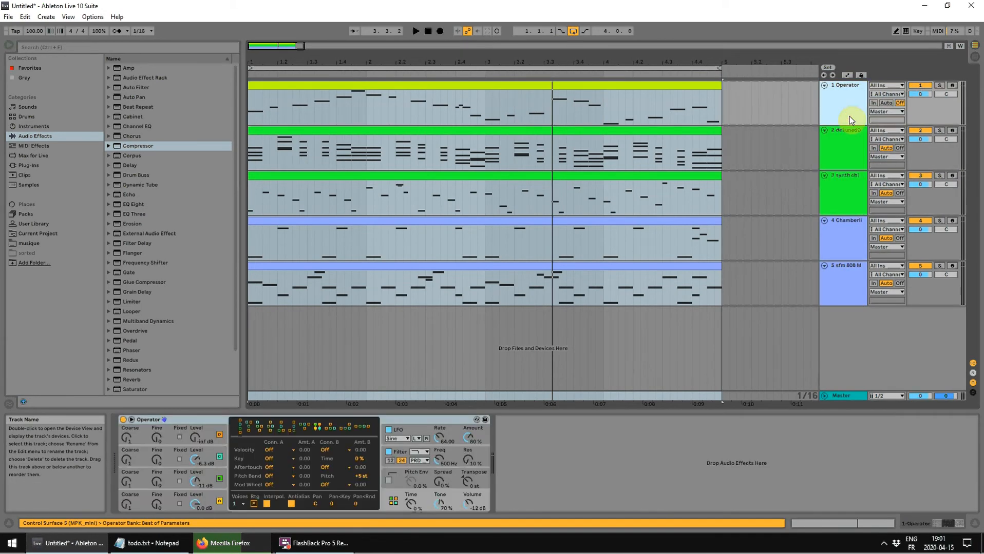
pyautogui.click(857, 398)
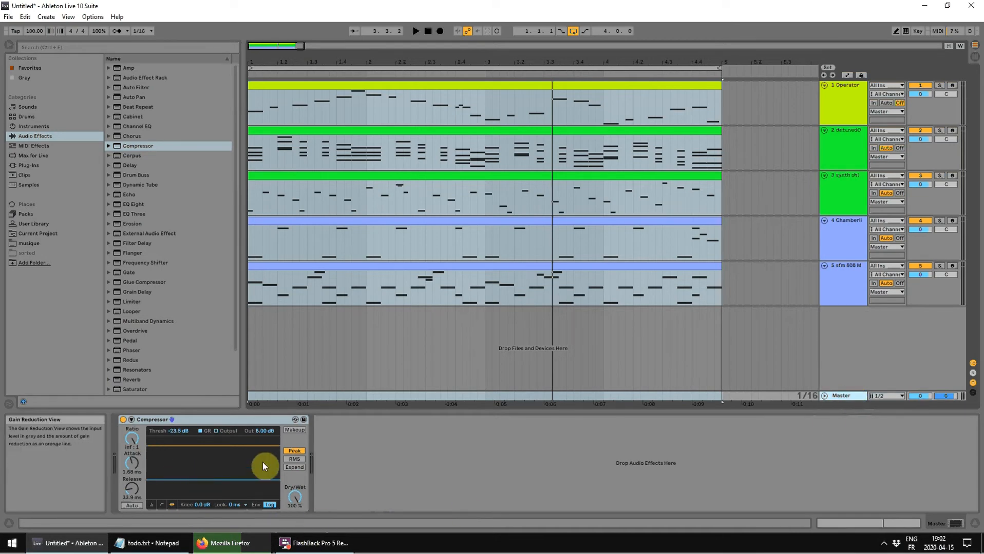
# - Play only the detuned organ and synth chime tracks through the Master compressor, watch its gain reduction, and clear the solos
pyautogui.click(241, 418)
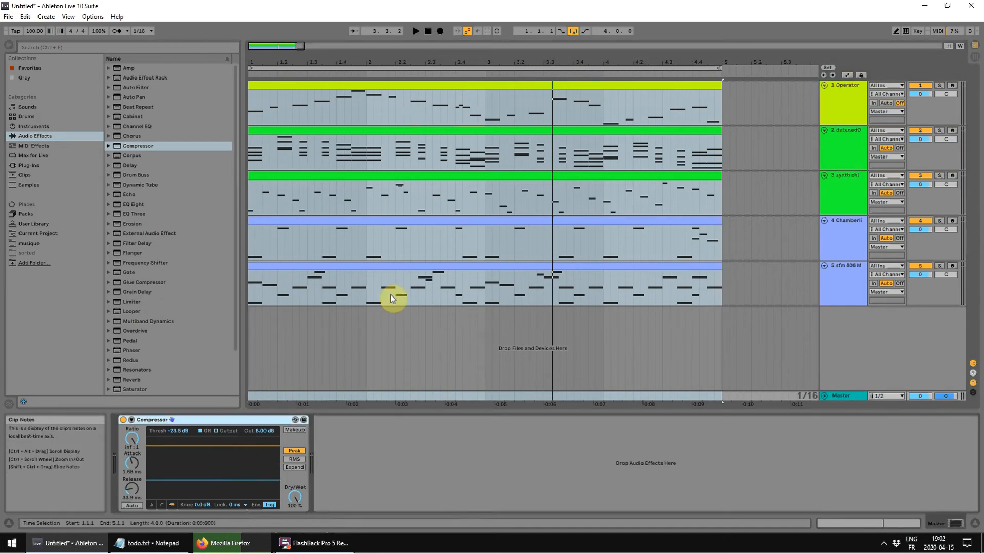
pyautogui.click(837, 147)
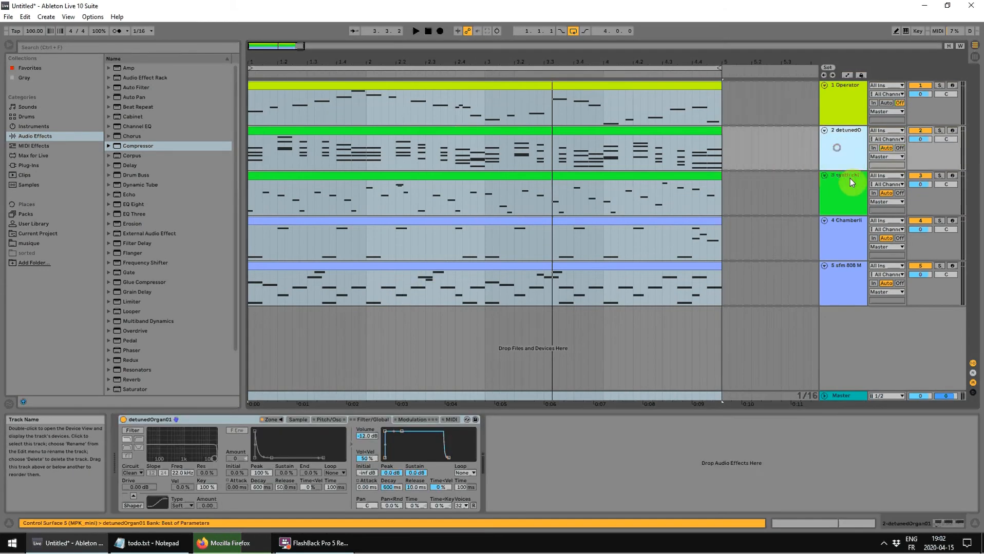
pyautogui.click(855, 191)
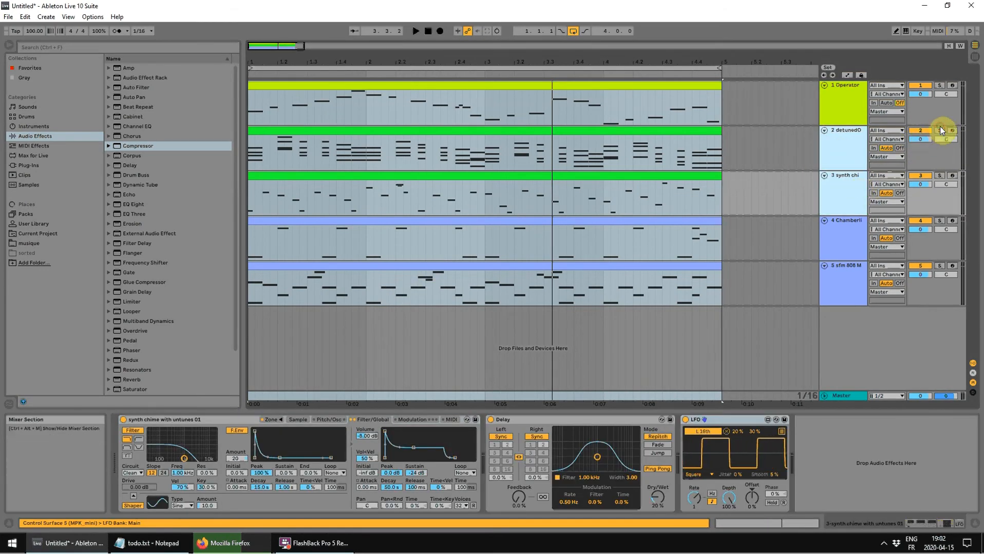
pyautogui.click(940, 130)
pyautogui.press('space')
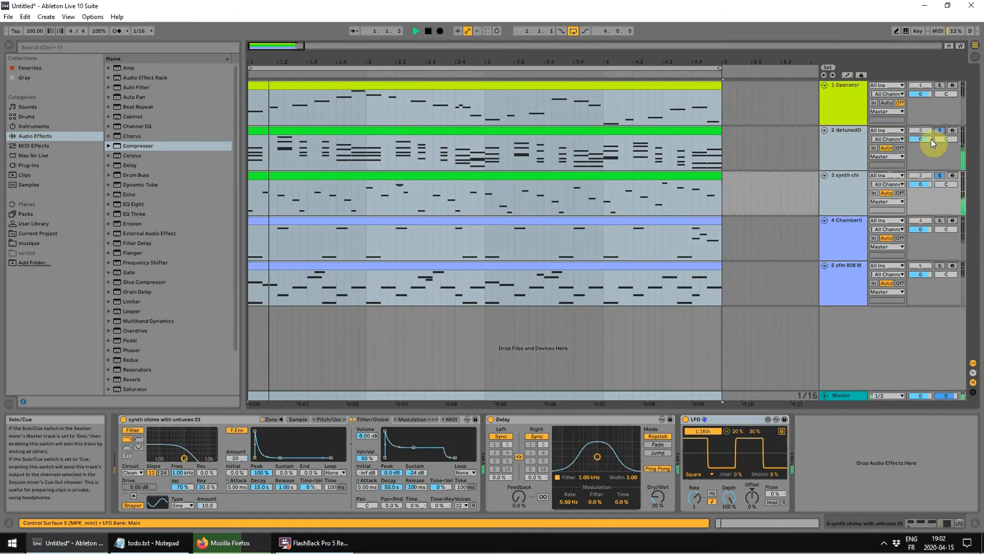
pyautogui.click(844, 394)
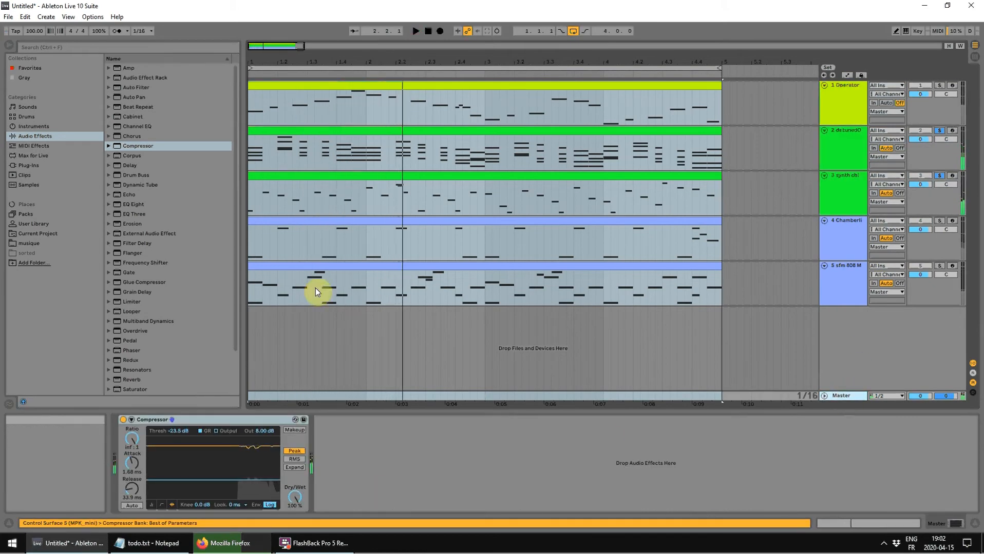
pyautogui.click(8, 16)
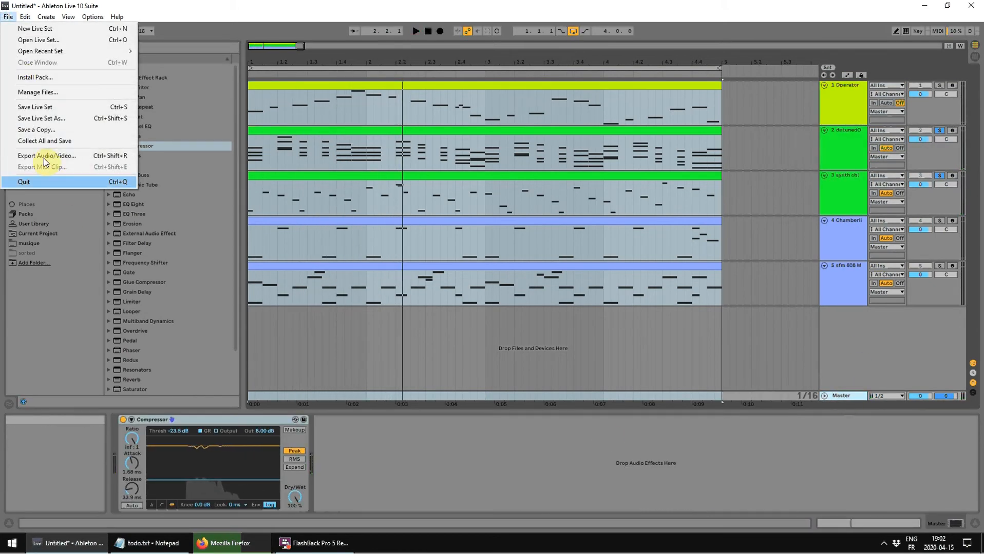
pyautogui.click(251, 417)
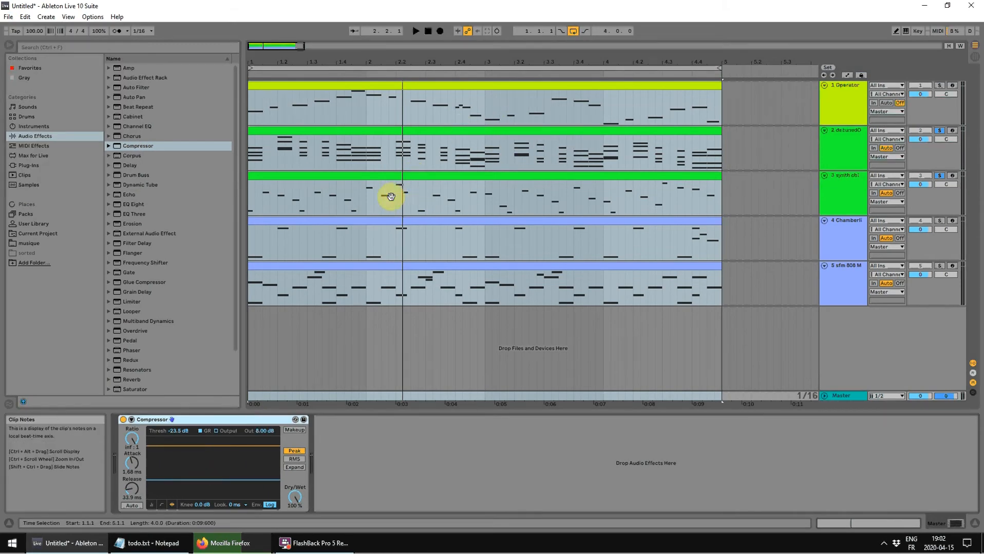
pyautogui.press('space')
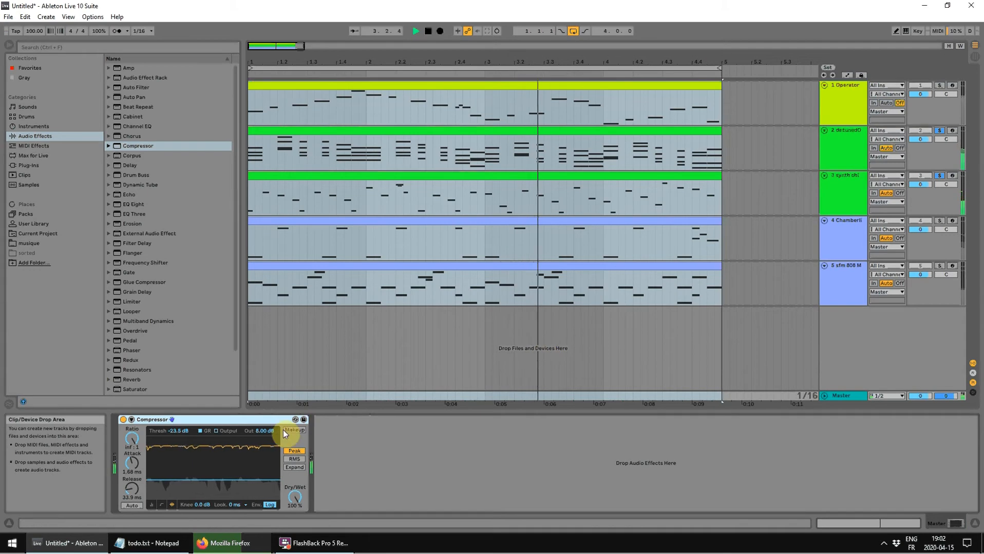
pyautogui.click(941, 178)
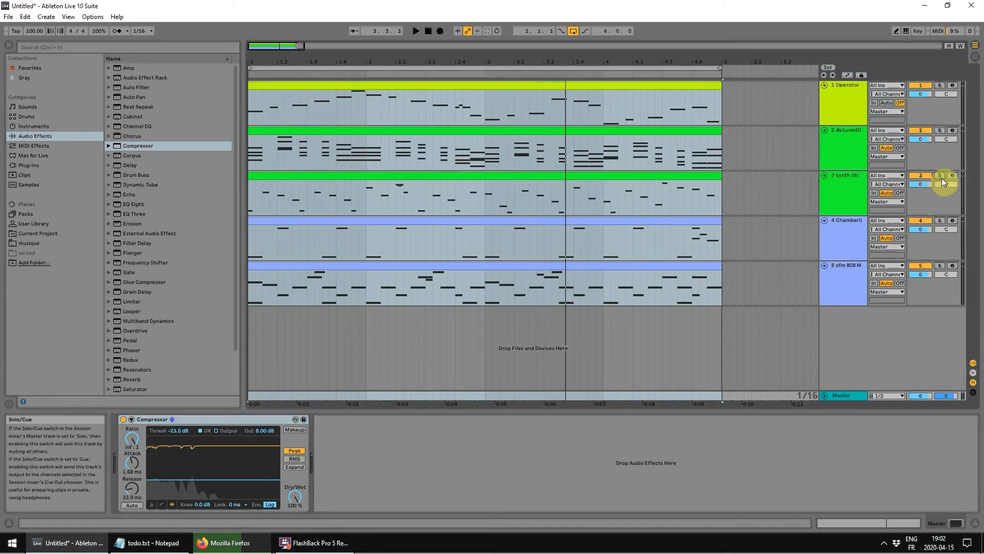
pyautogui.click(859, 157)
pyautogui.rightClick(851, 186)
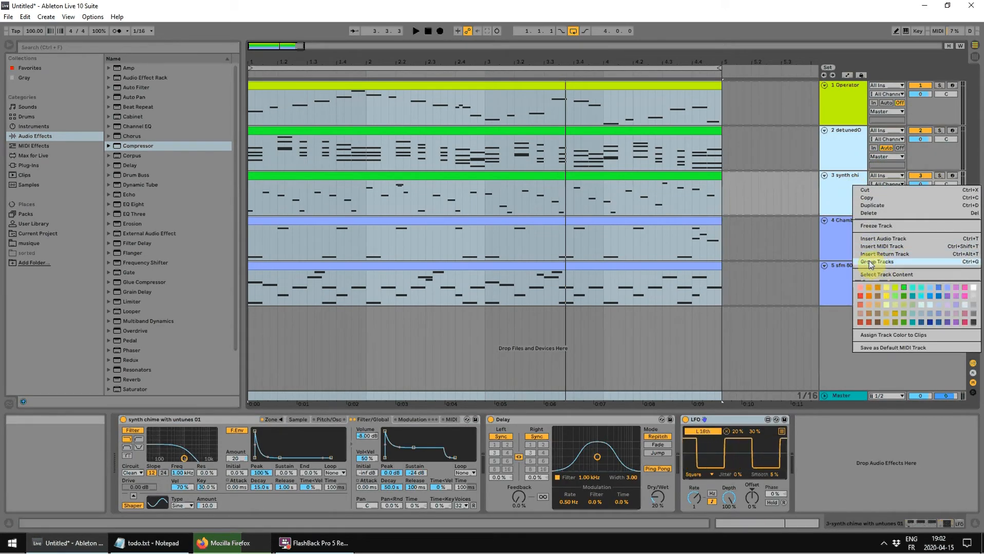
pyautogui.click(829, 251)
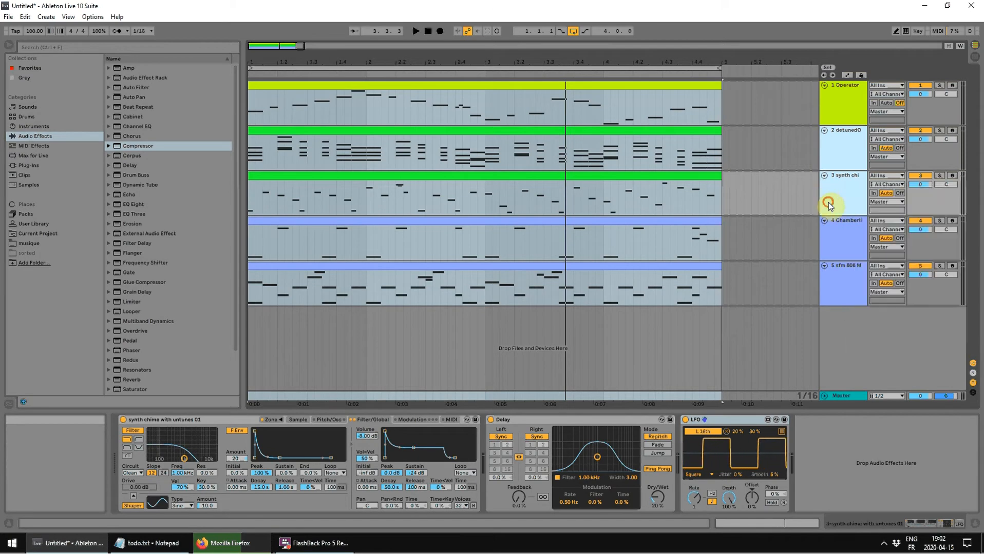
pyautogui.click(843, 132)
pyautogui.click(846, 198)
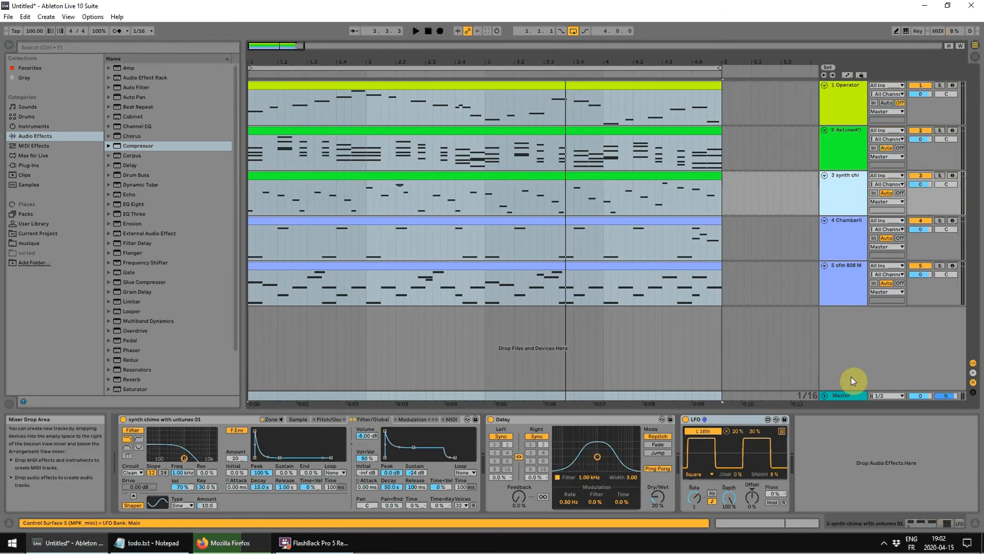
# - Insert three return tracks into the set
pyautogui.click(850, 395)
pyautogui.rightClick(856, 357)
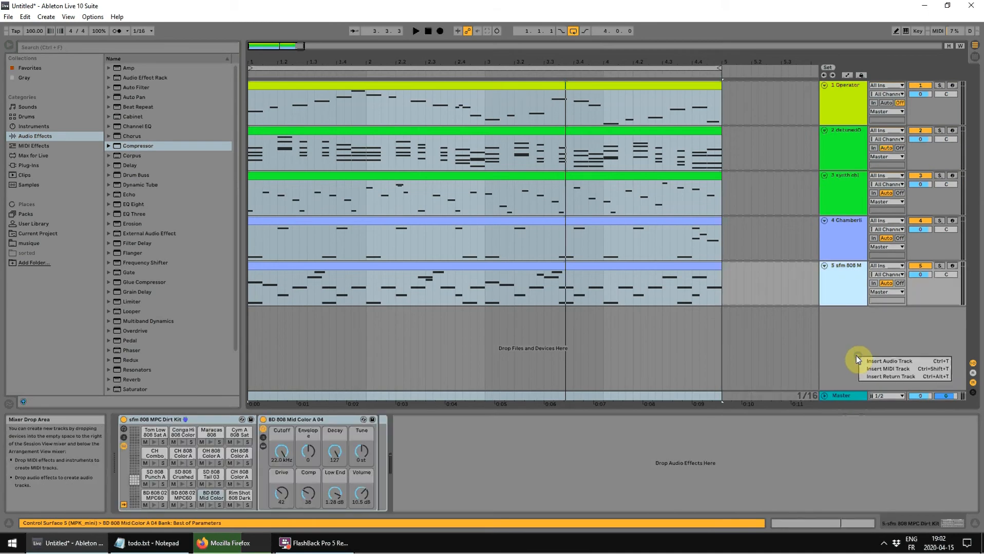
pyautogui.click(868, 378)
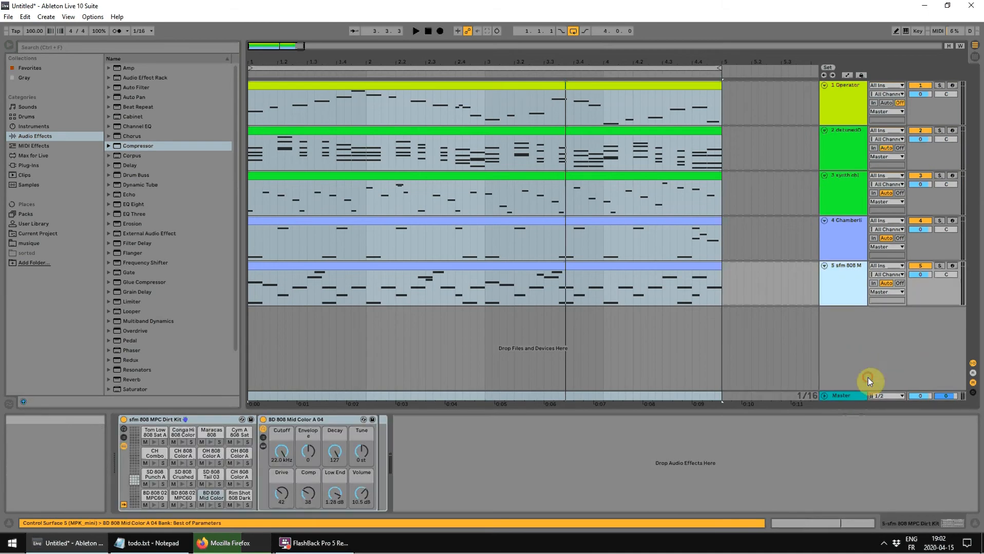
pyautogui.rightClick(854, 339)
pyautogui.click(871, 359)
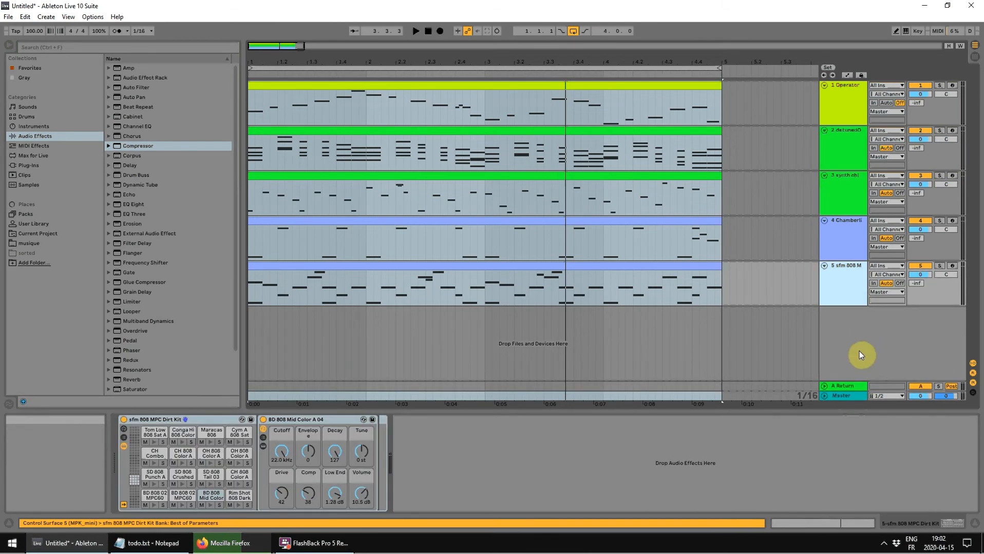
pyautogui.rightClick(843, 337)
pyautogui.click(860, 356)
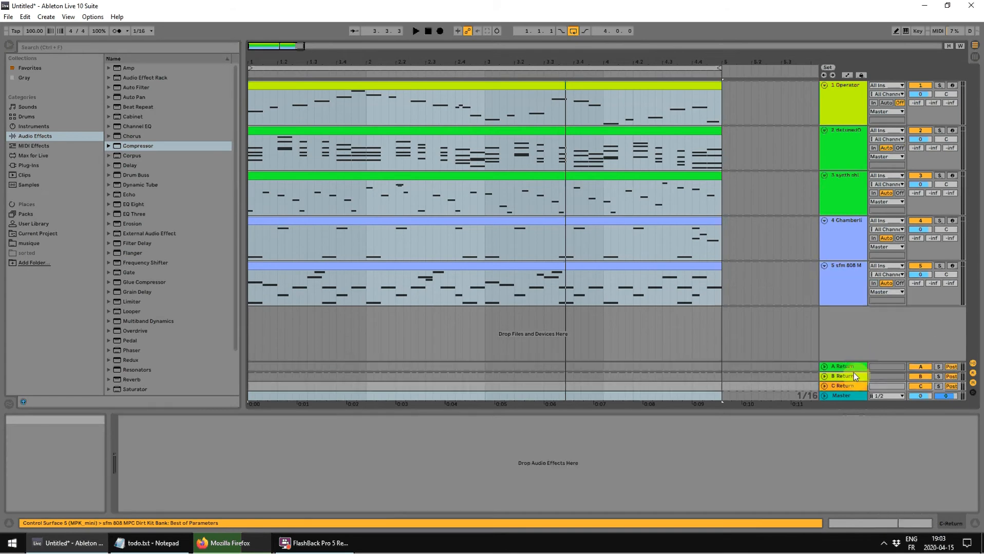
# - Rename return tracks A, B and C as bass, harmo and drums
pyautogui.click(844, 367)
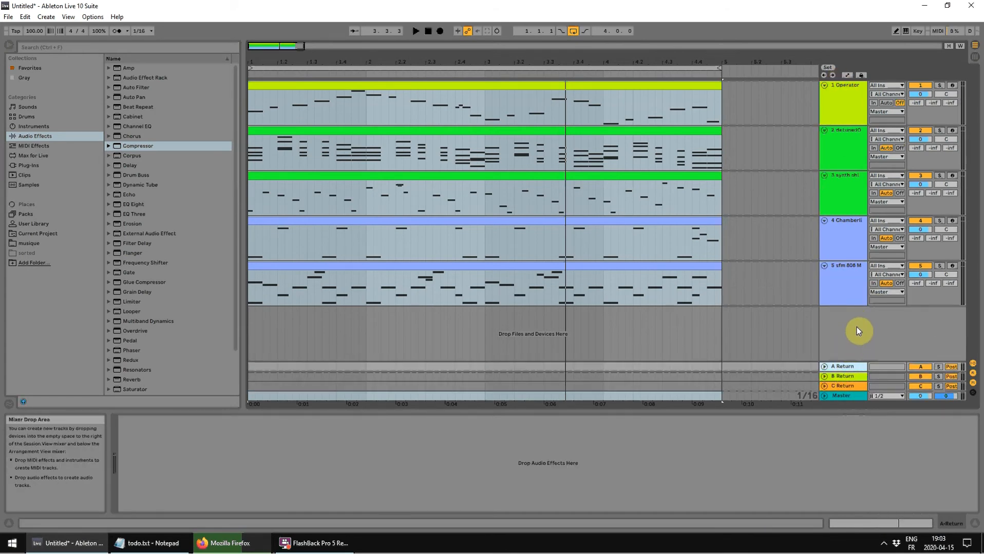
pyautogui.hotkey('ctrl', 'r')
pyautogui.write('bass')
pyautogui.press('Return')
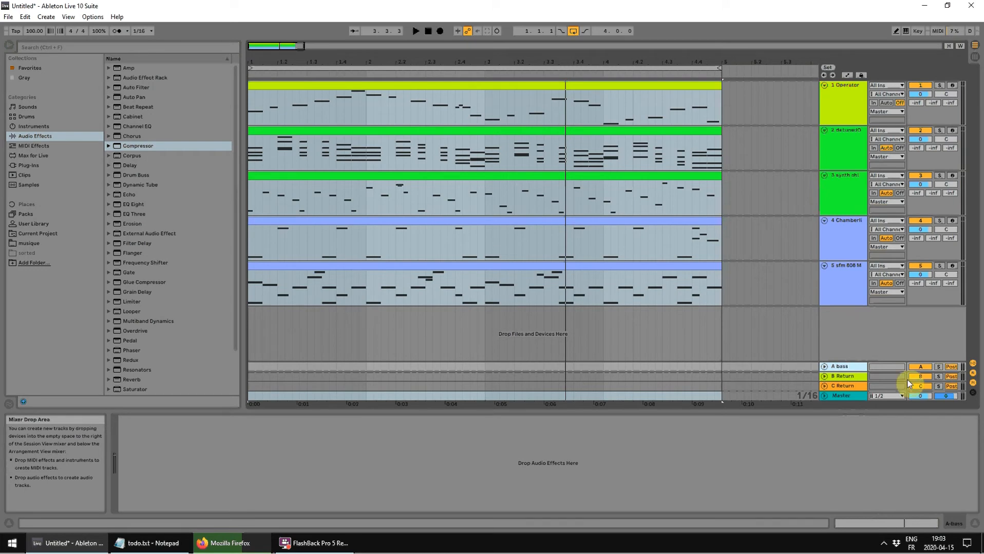
pyautogui.click(850, 377)
pyautogui.write('harmo')
pyautogui.press('Return')
pyautogui.click(844, 387)
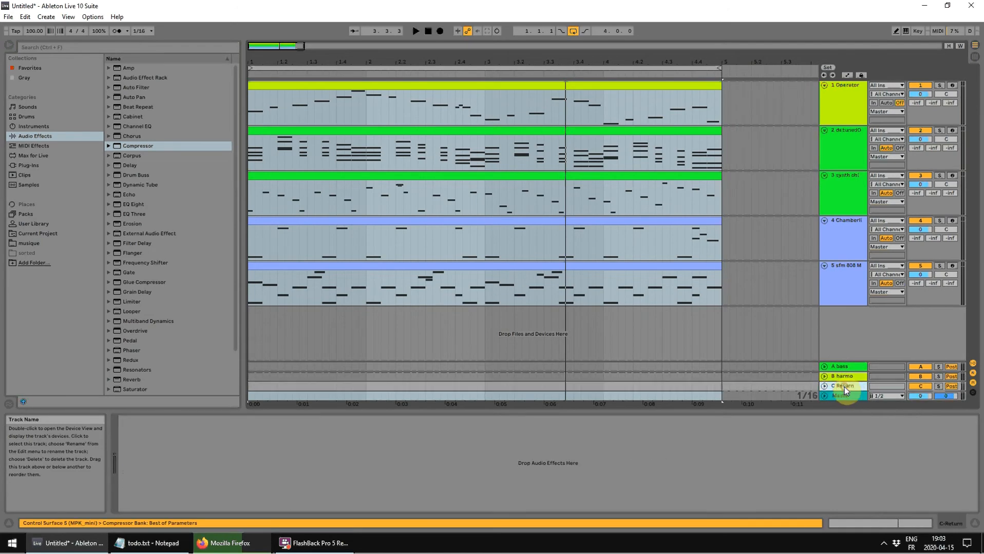
pyautogui.write('drums')
pyautogui.press('Return')
# - Insert a fourth return track and name it total
pyautogui.rightClick(844, 338)
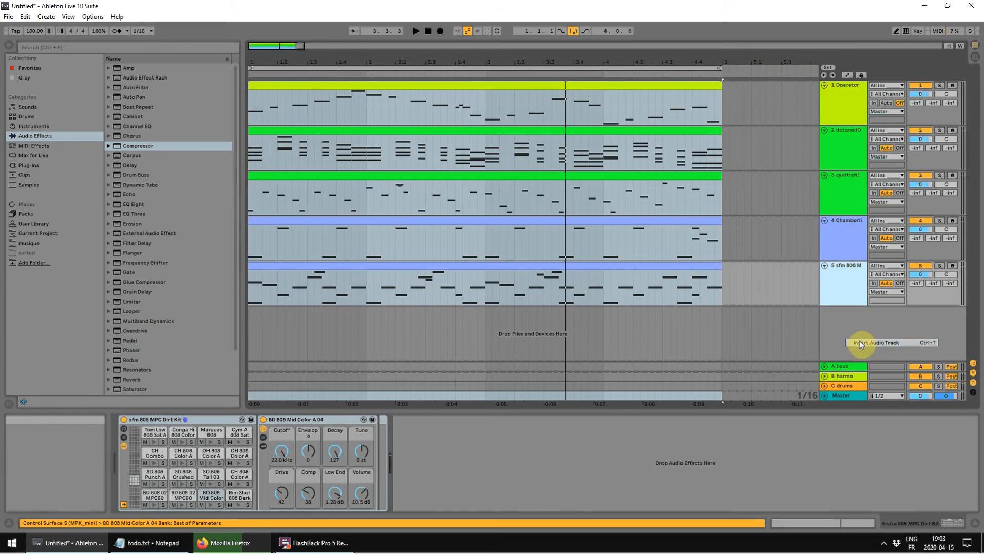
pyautogui.click(868, 359)
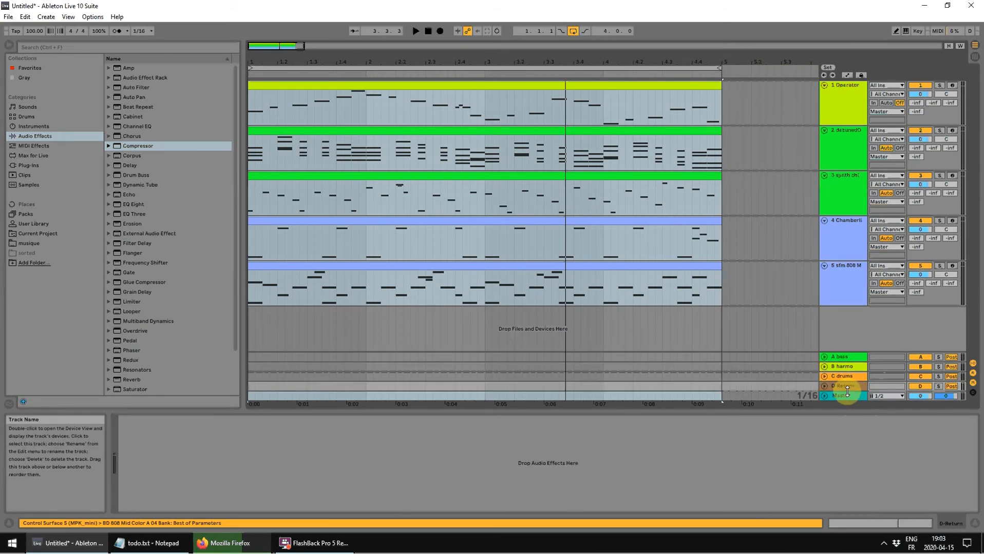
pyautogui.press('Return')
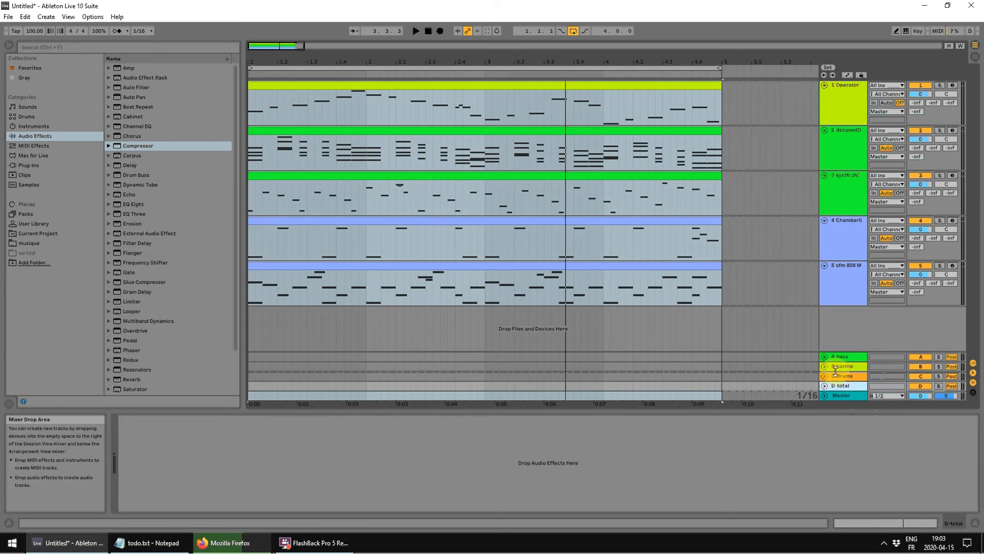
# - Set the audio output of all five instrument tracks to Sends Only
pyautogui.click(850, 109)
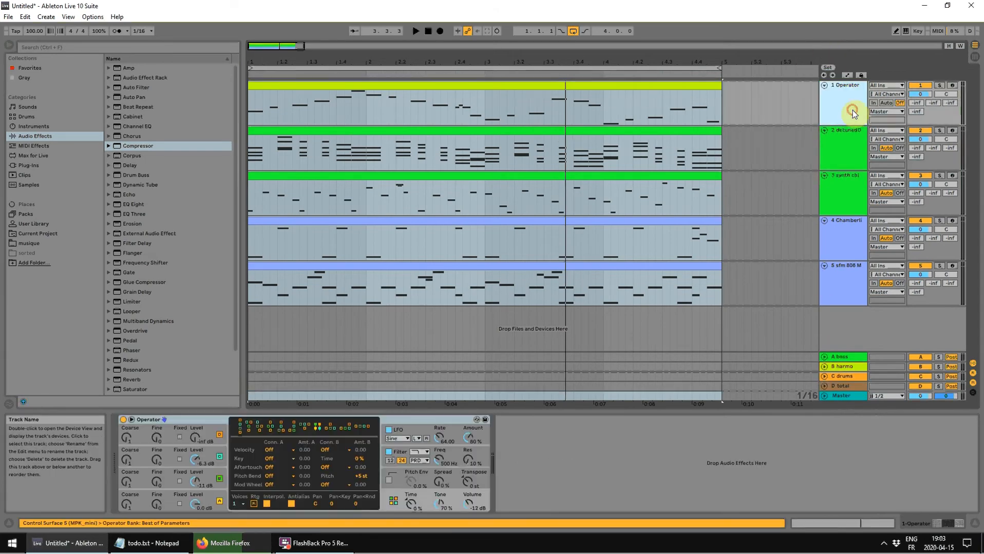
pyautogui.keyDown('shift'); pyautogui.click(870, 272); pyautogui.keyUp('shift')
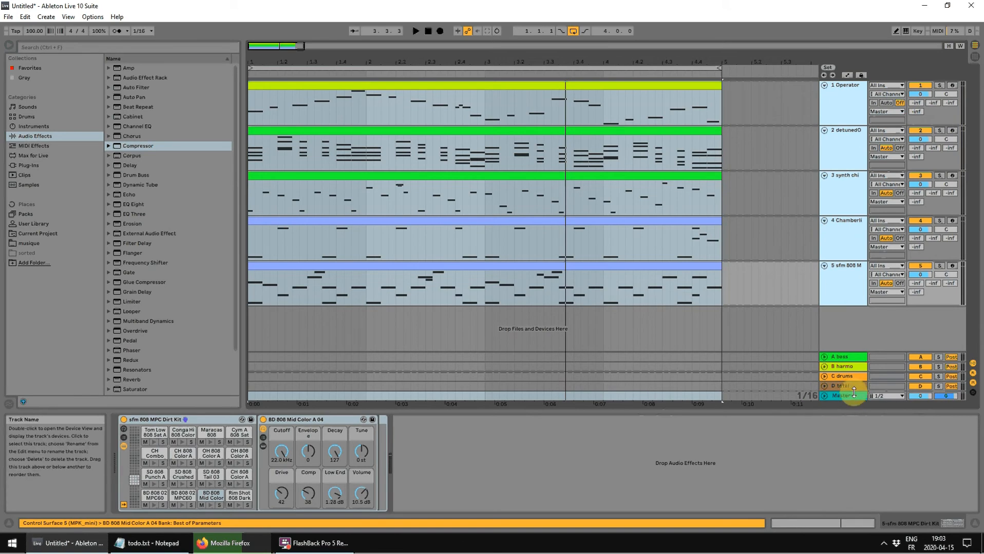
pyautogui.click(886, 112)
pyautogui.click(883, 145)
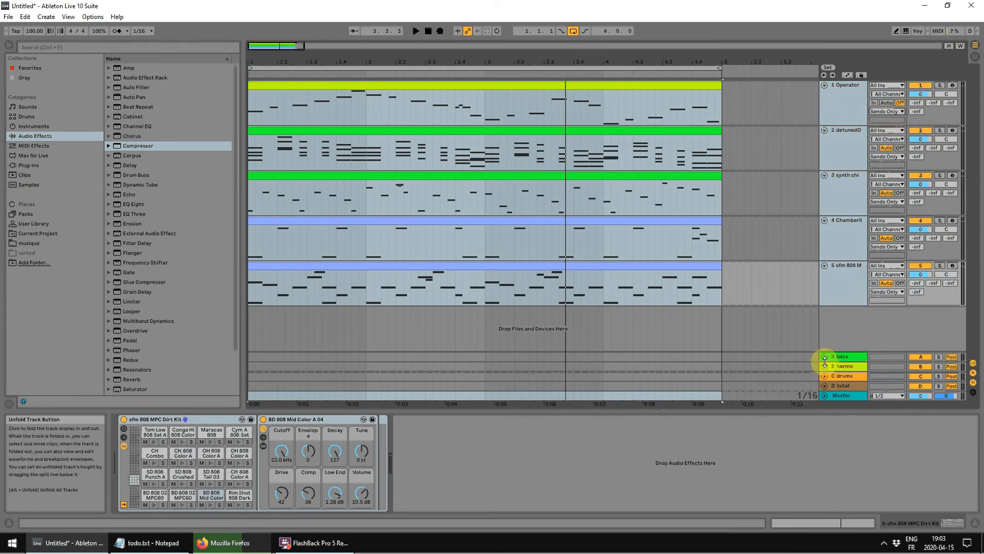
# - Set send levels to 0 dB, routing Operator to bass, the organ and chime tracks to harmo, and tracks 4 and 5 to drums
pyautogui.click(865, 108)
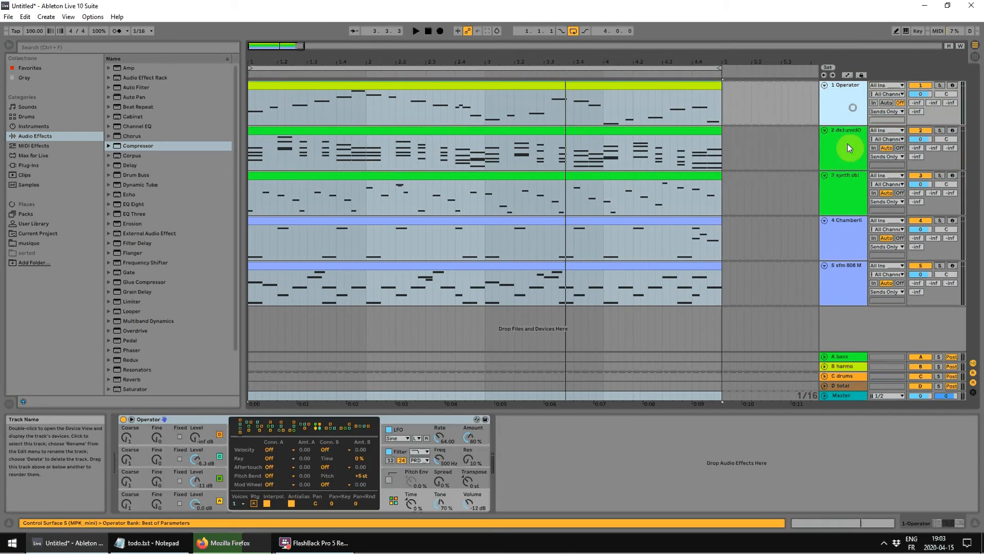
pyautogui.click(919, 103)
pyautogui.click(844, 159)
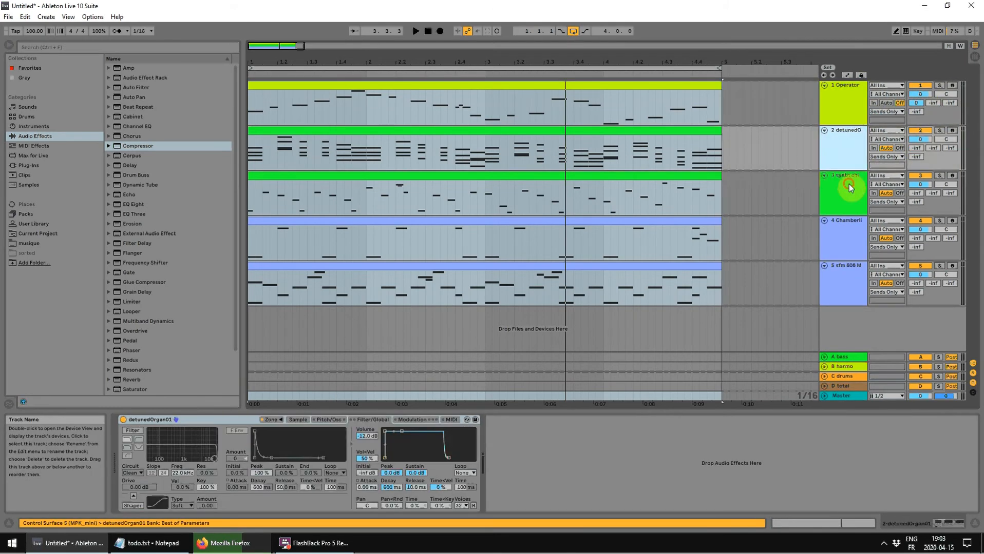
pyautogui.keyDown('shift'); pyautogui.click(842, 193); pyautogui.keyUp('shift')
pyautogui.click(932, 147)
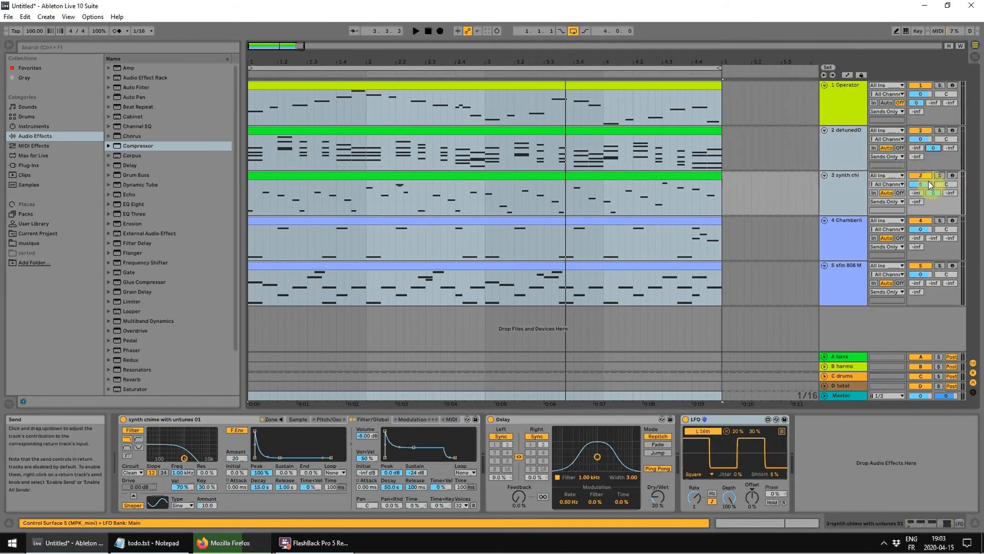
pyautogui.click(847, 274)
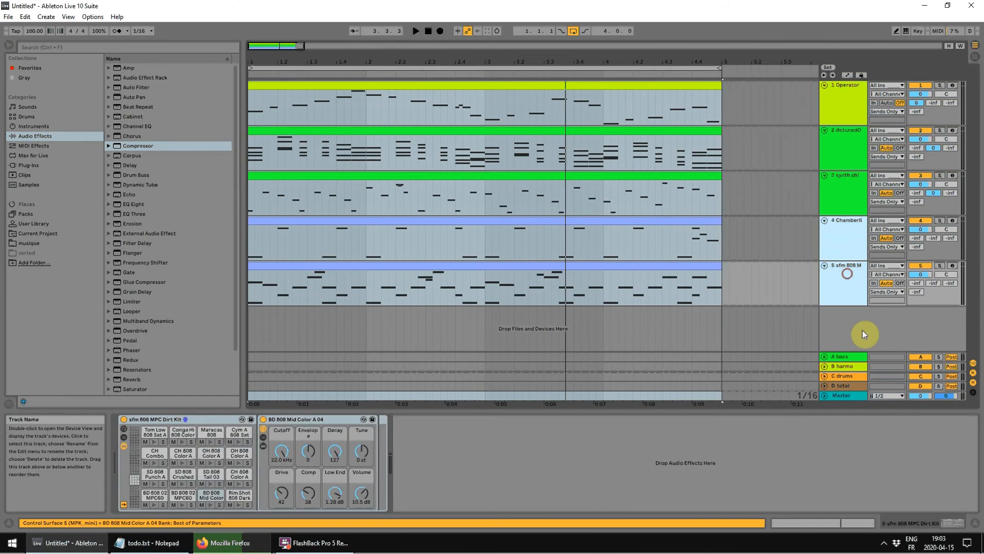
pyautogui.click(950, 238)
# - Select the bass, harmo and drums return tracks together and unfold them to expose their output routing and sends
pyautogui.click(848, 357)
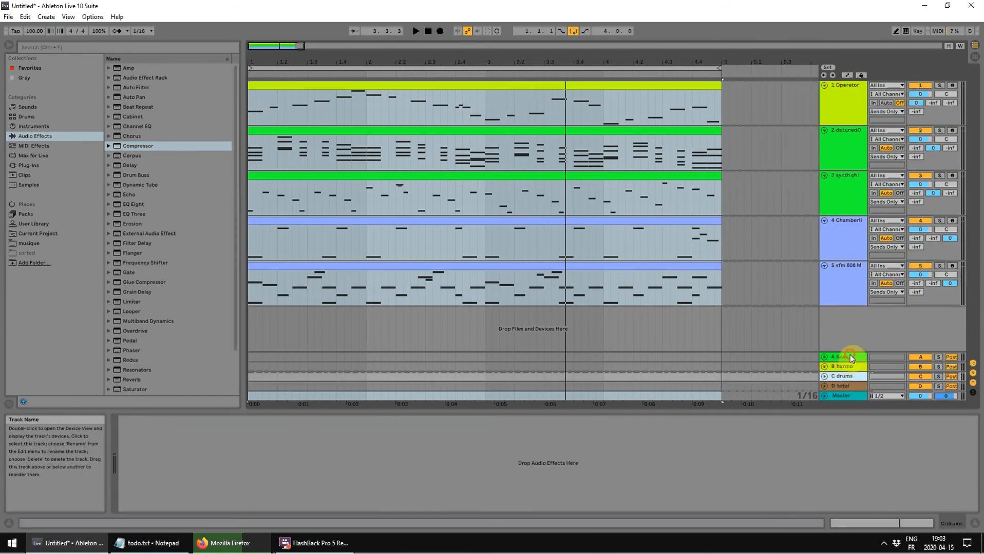
pyautogui.click(823, 357)
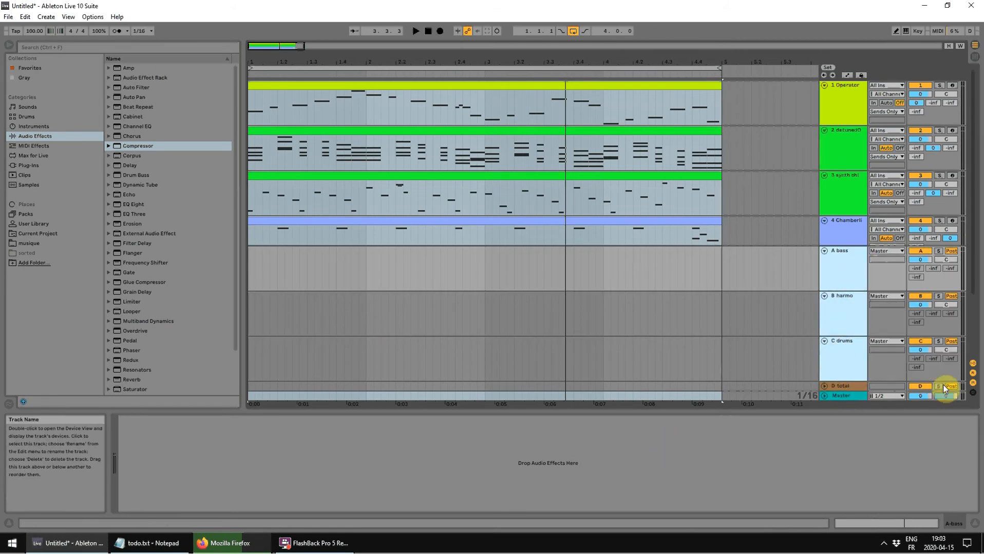
pyautogui.click(924, 387)
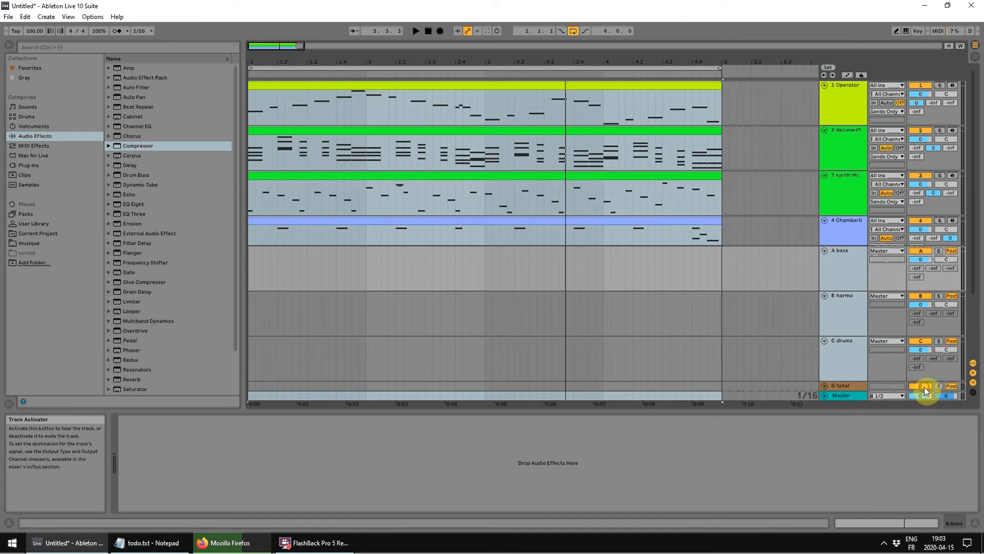